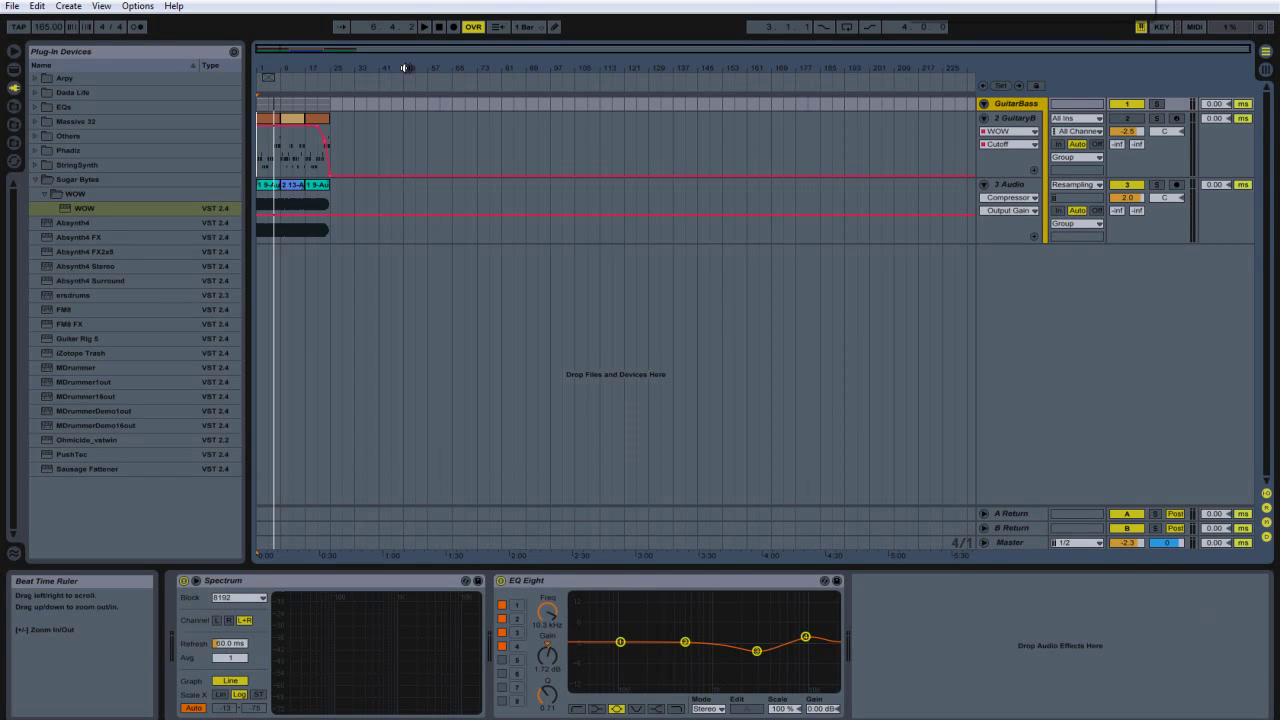
Play back the resampled 3 Audio track, then reselect GuitaryBass to show its device chain.
click(693, 165)
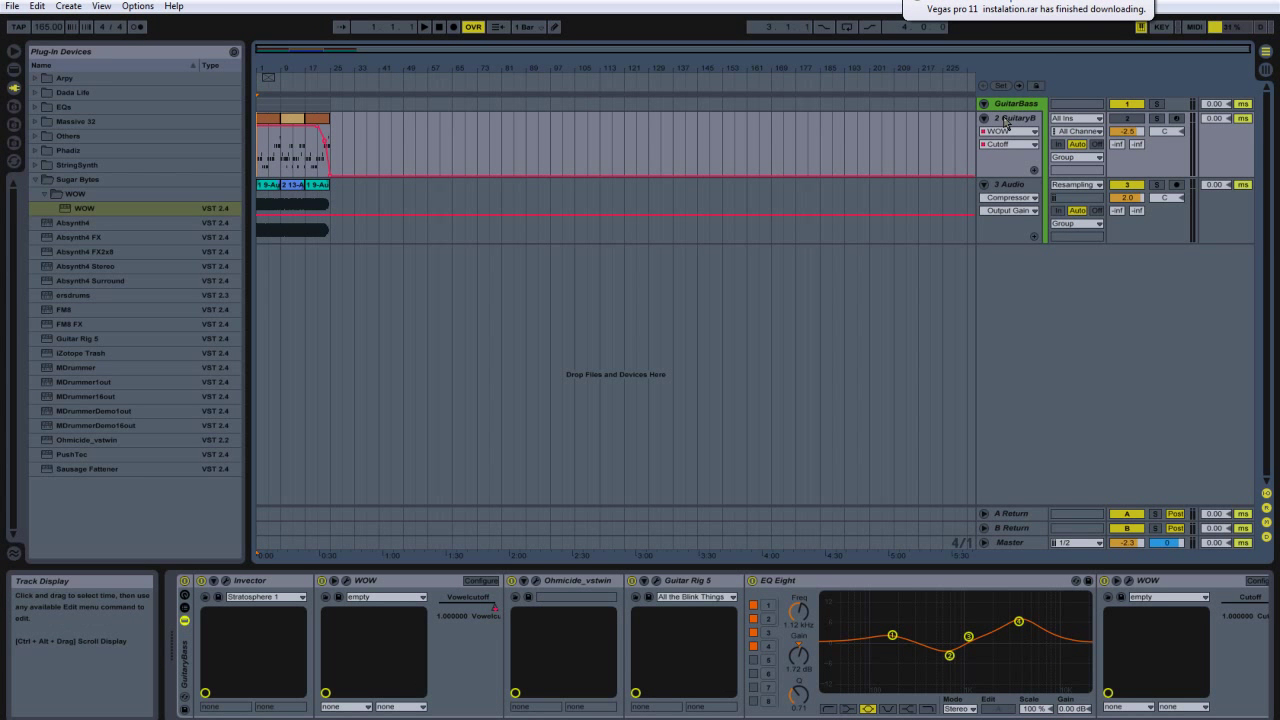
click(1005, 119)
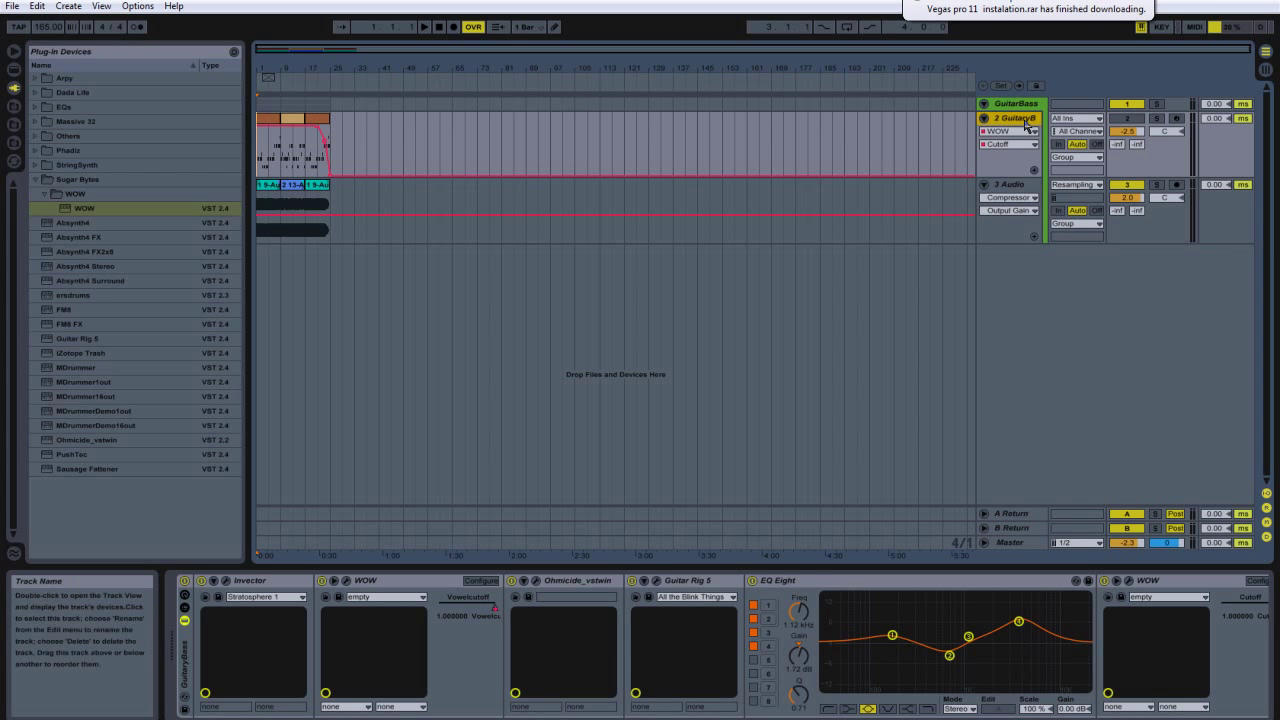
click(263, 209)
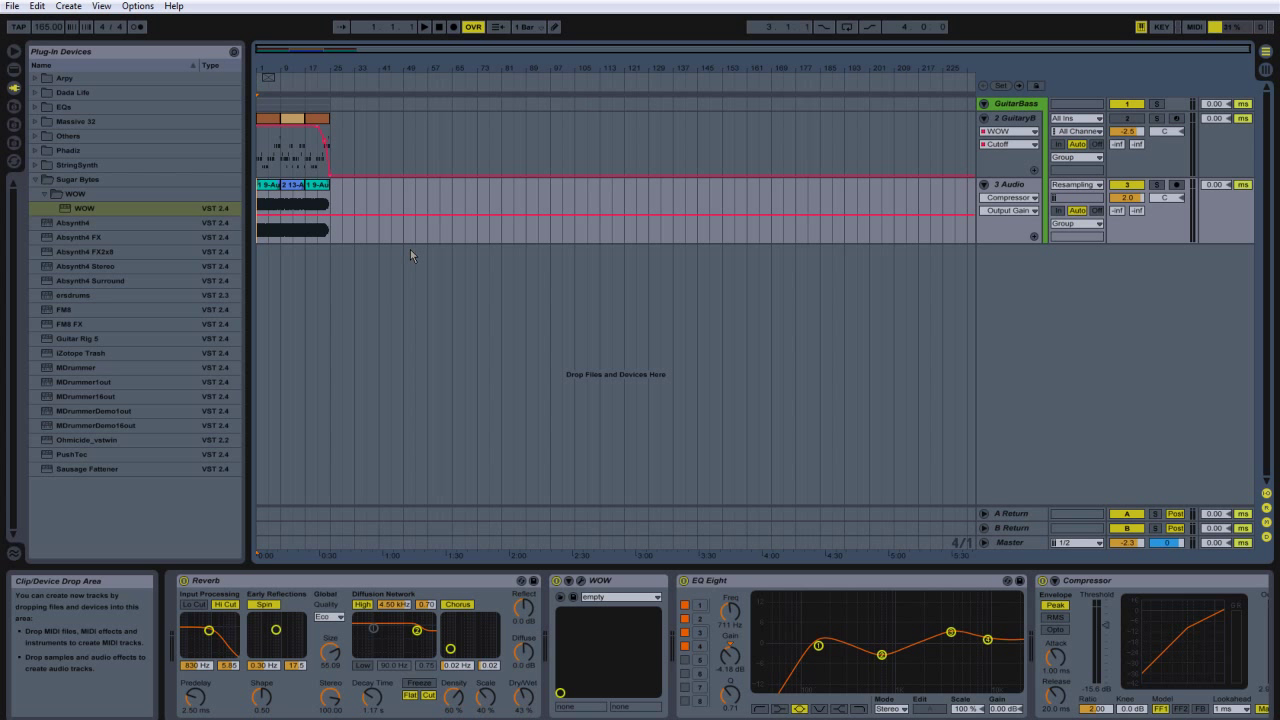
key(space)
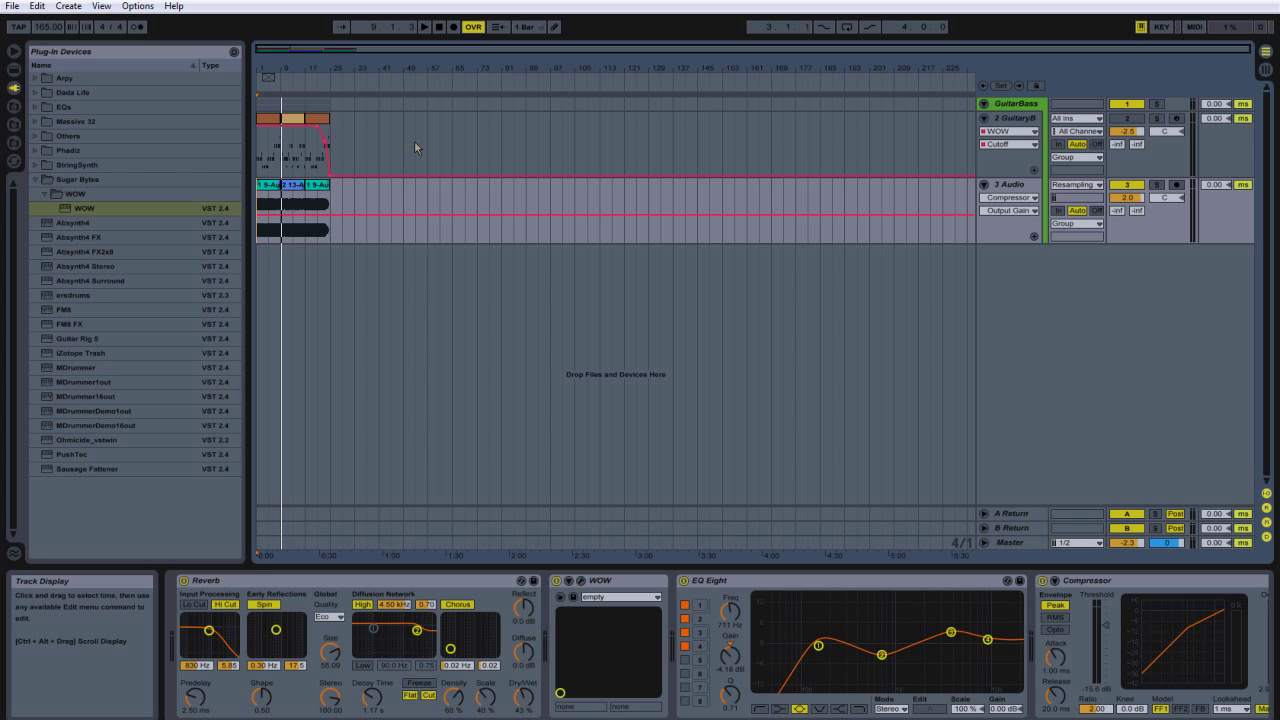
click(265, 157)
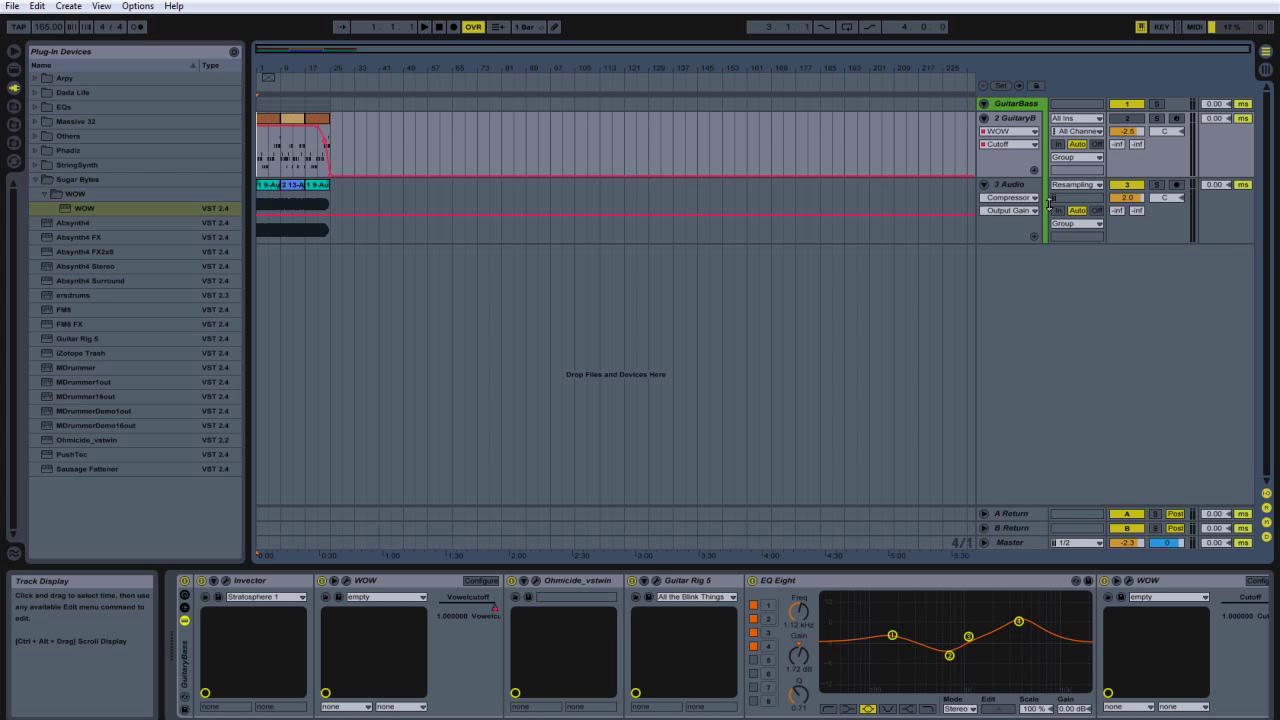
click(1008, 120)
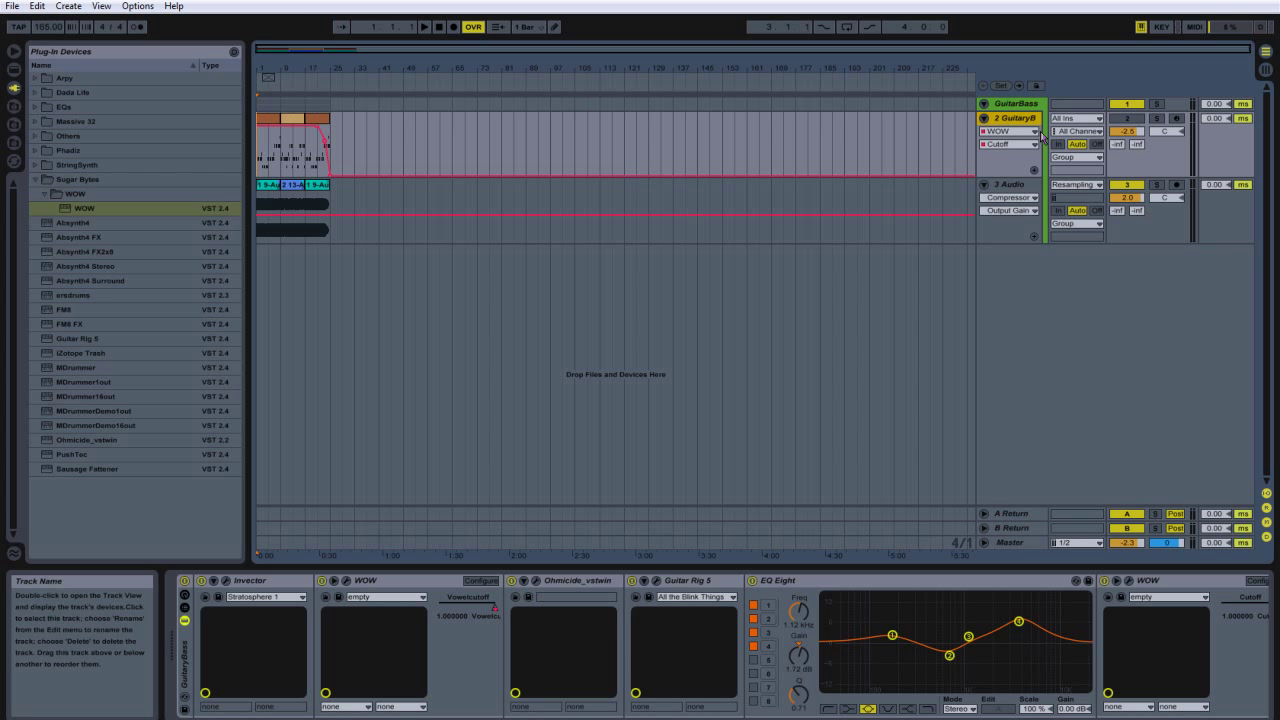
Open the Invector synth's plug-in window on the GuitaryBass track.
click(225, 581)
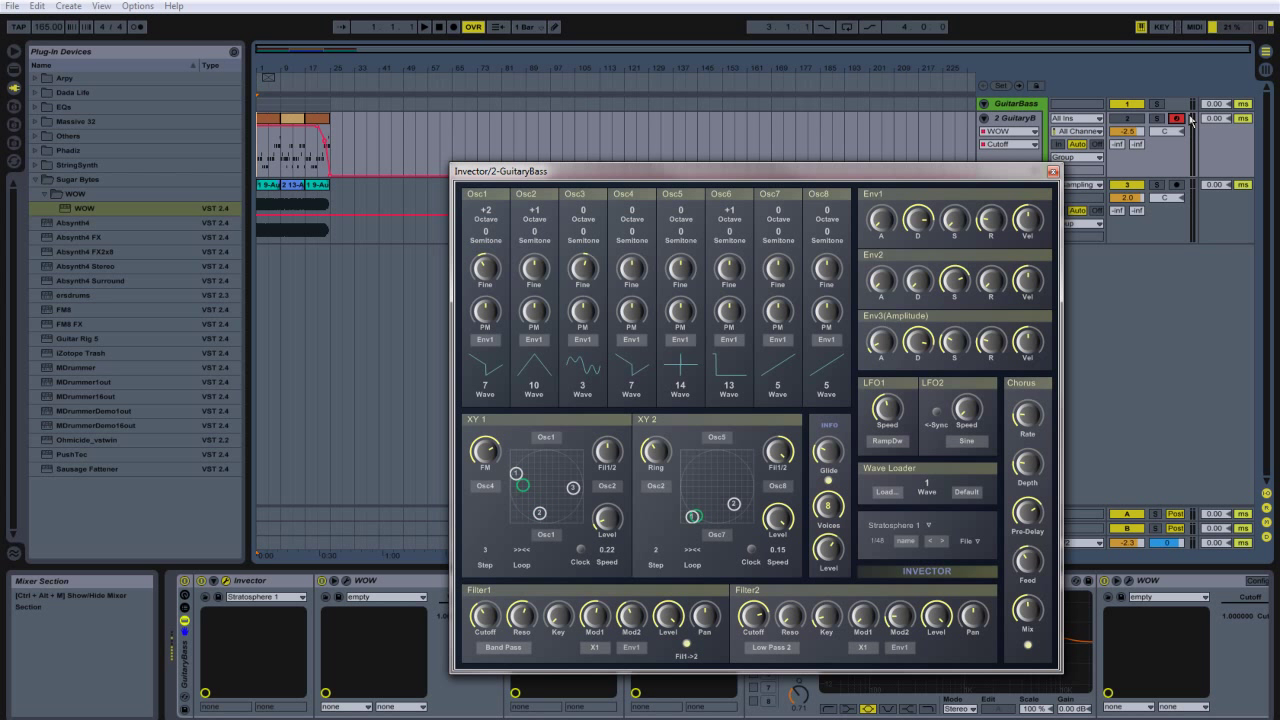
Set GuitaryBass's automation chooser to Mixer / Speaker On.
click(1128, 118)
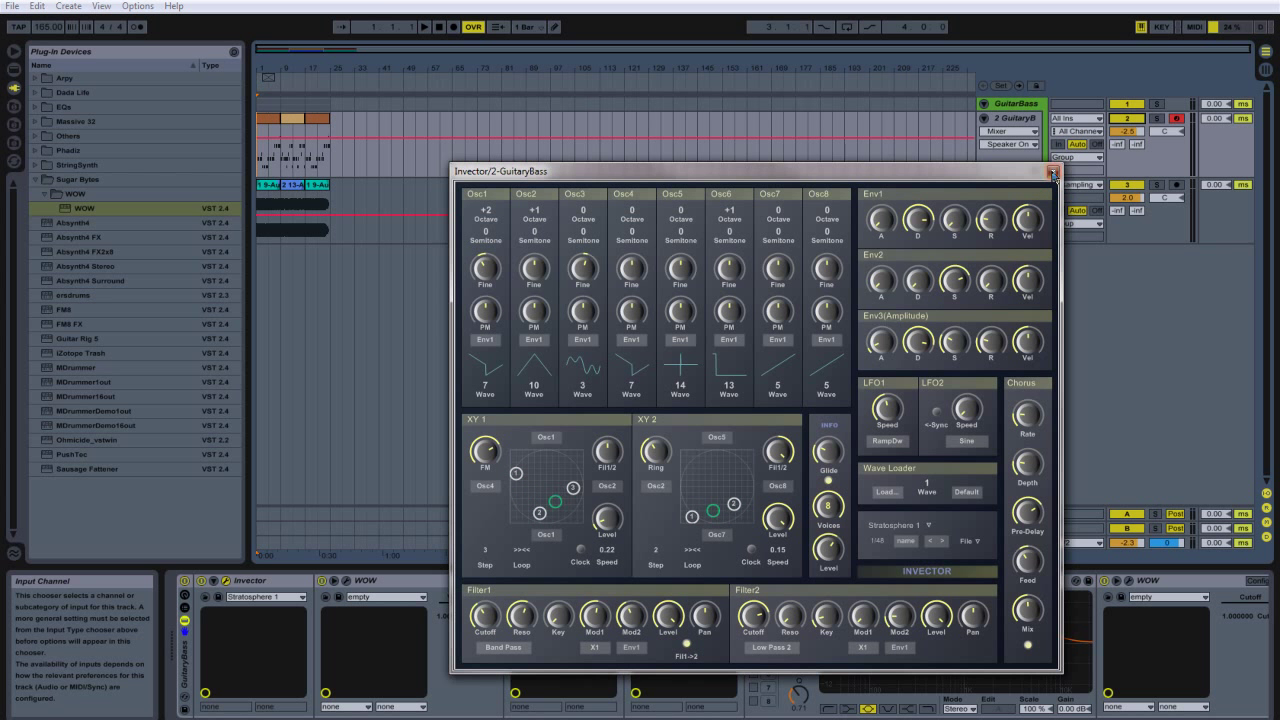
Close Invector and set the track's automation chooser to WOW / Vowelcutoff.
click(1052, 174)
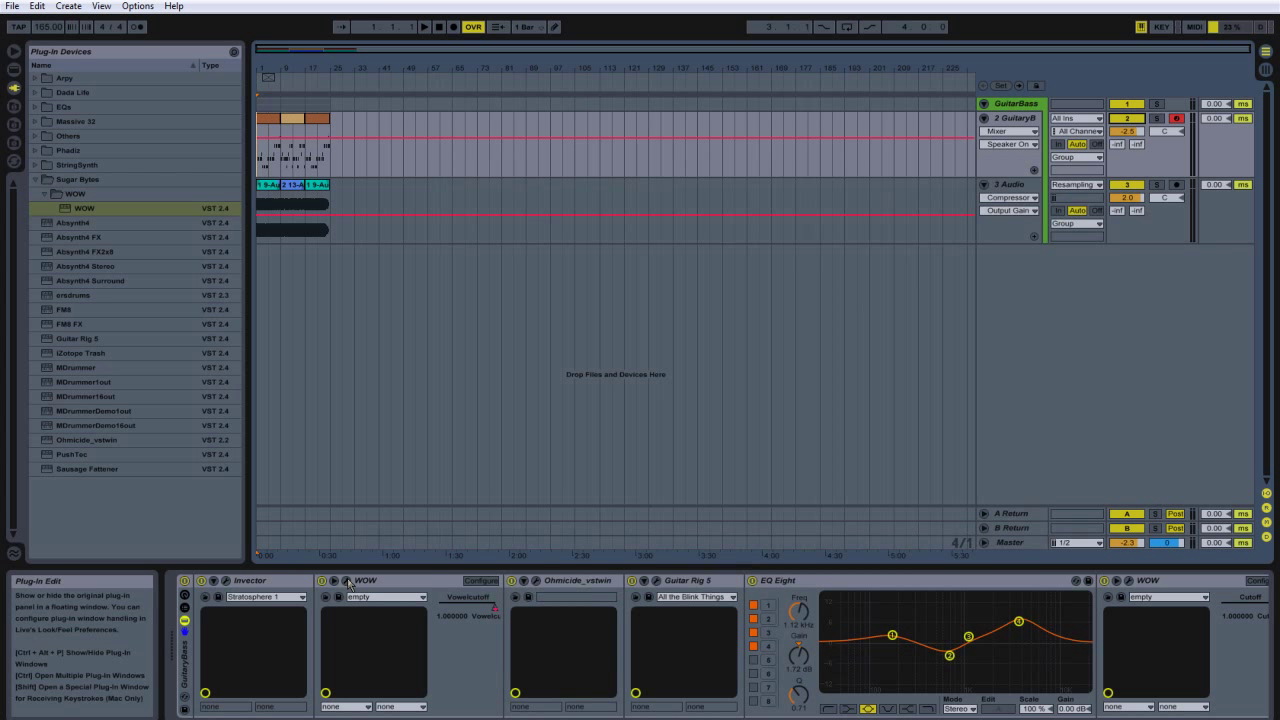
click(1008, 131)
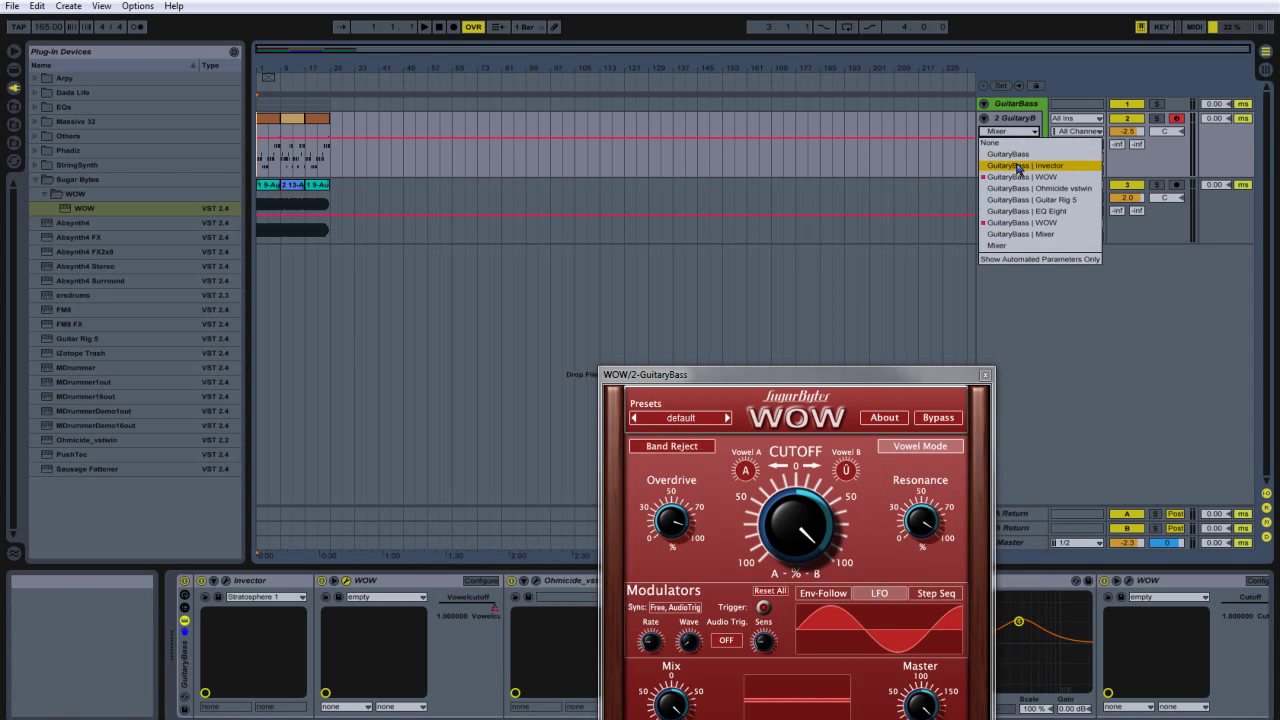
click(1047, 223)
click(1025, 144)
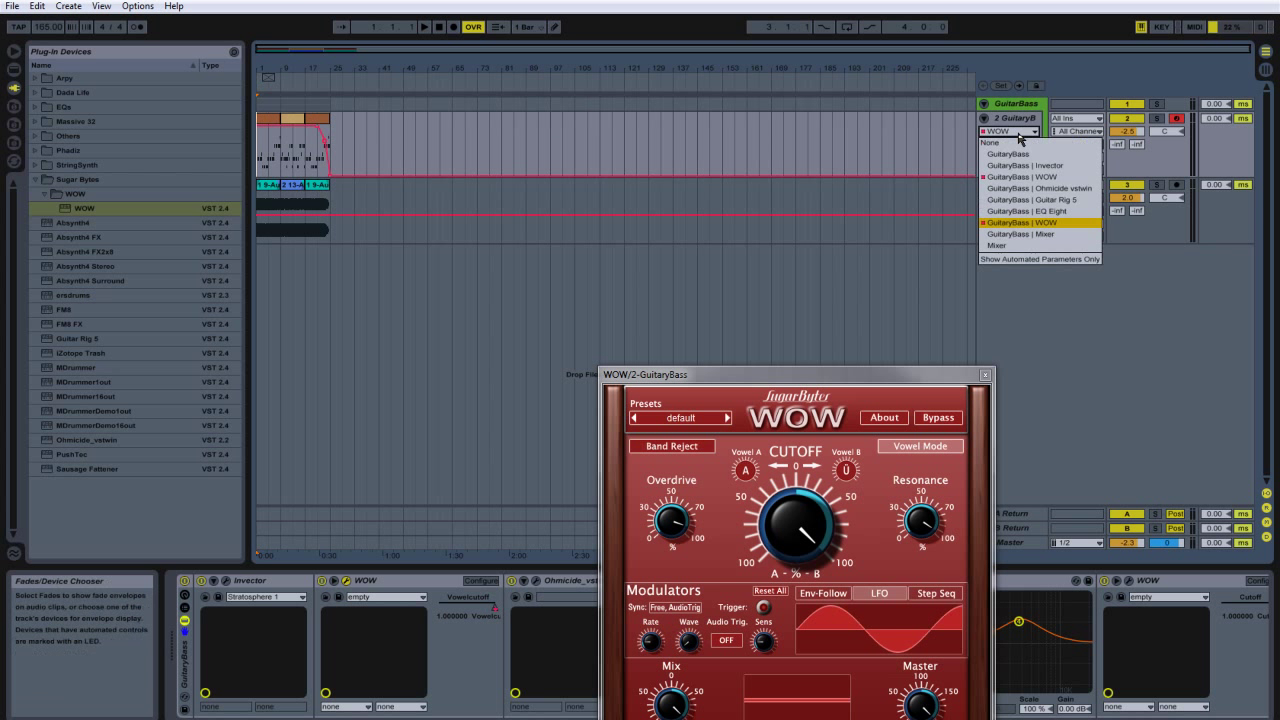
click(1027, 182)
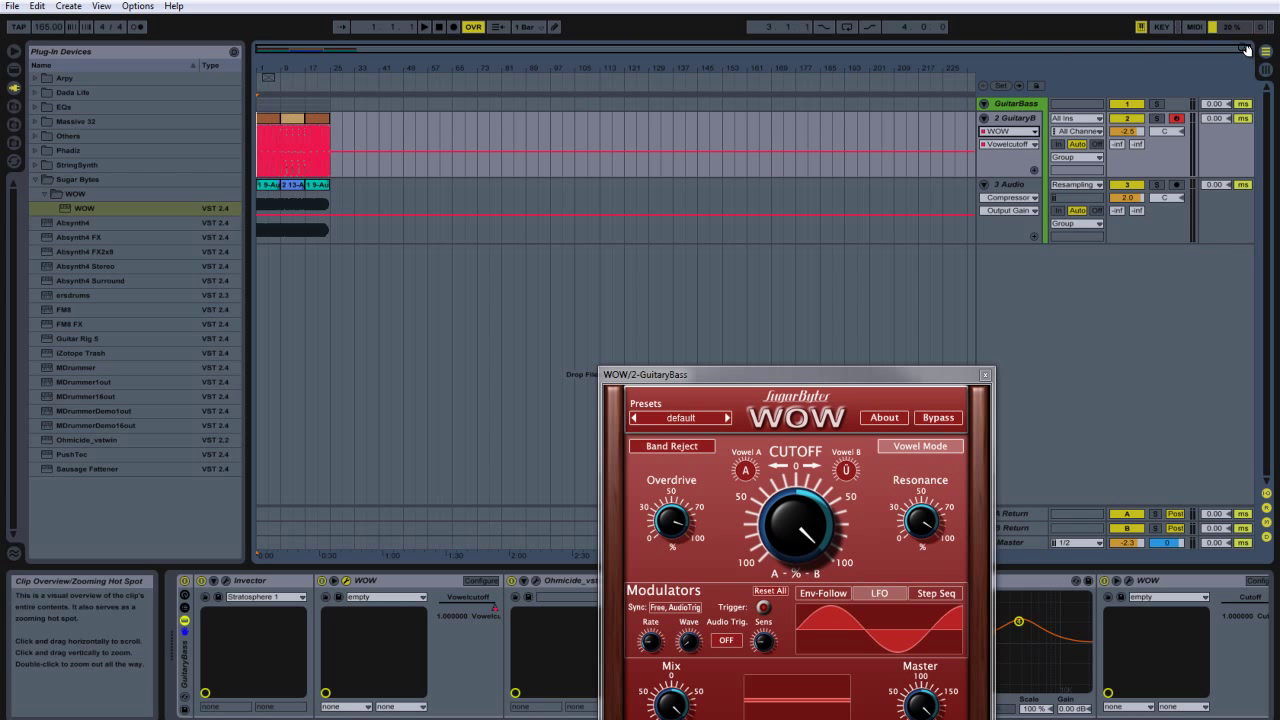
Zoom in on the clips, play the cutoff automation, and move the WOW window higher.
drag(320, 48, 320, 300)
drag(782, 118, 760, 135)
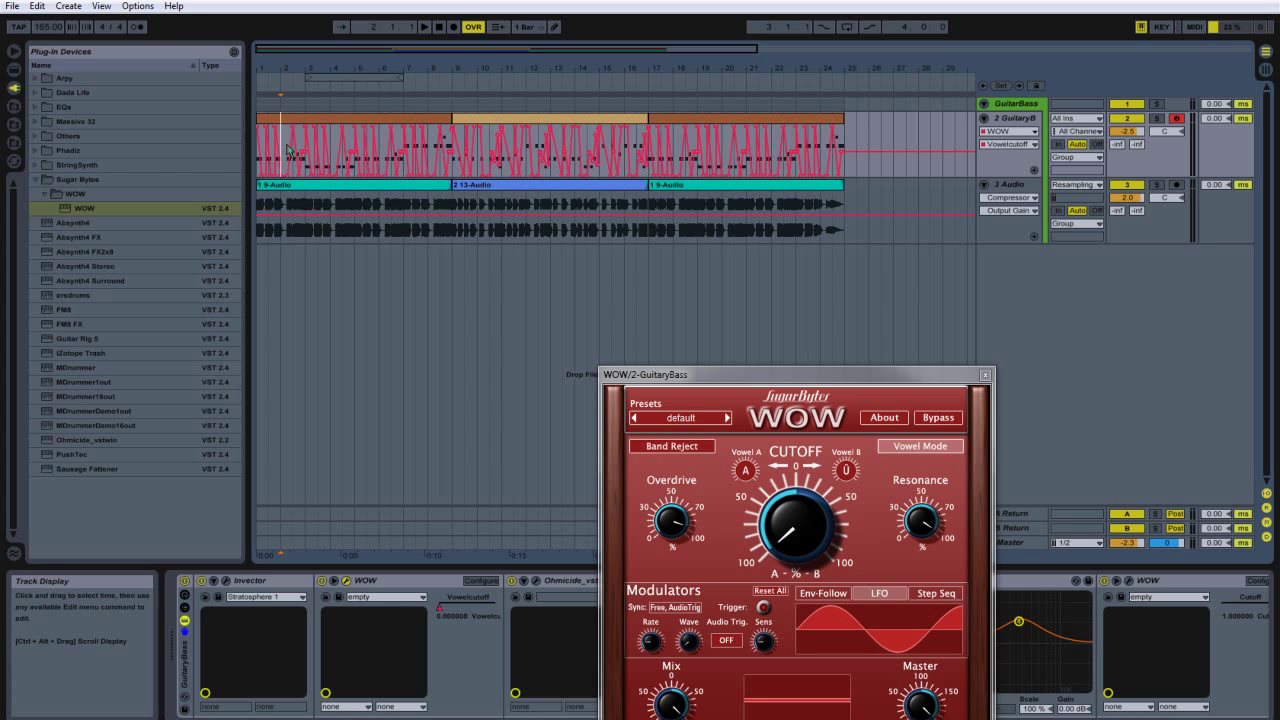
key(space)
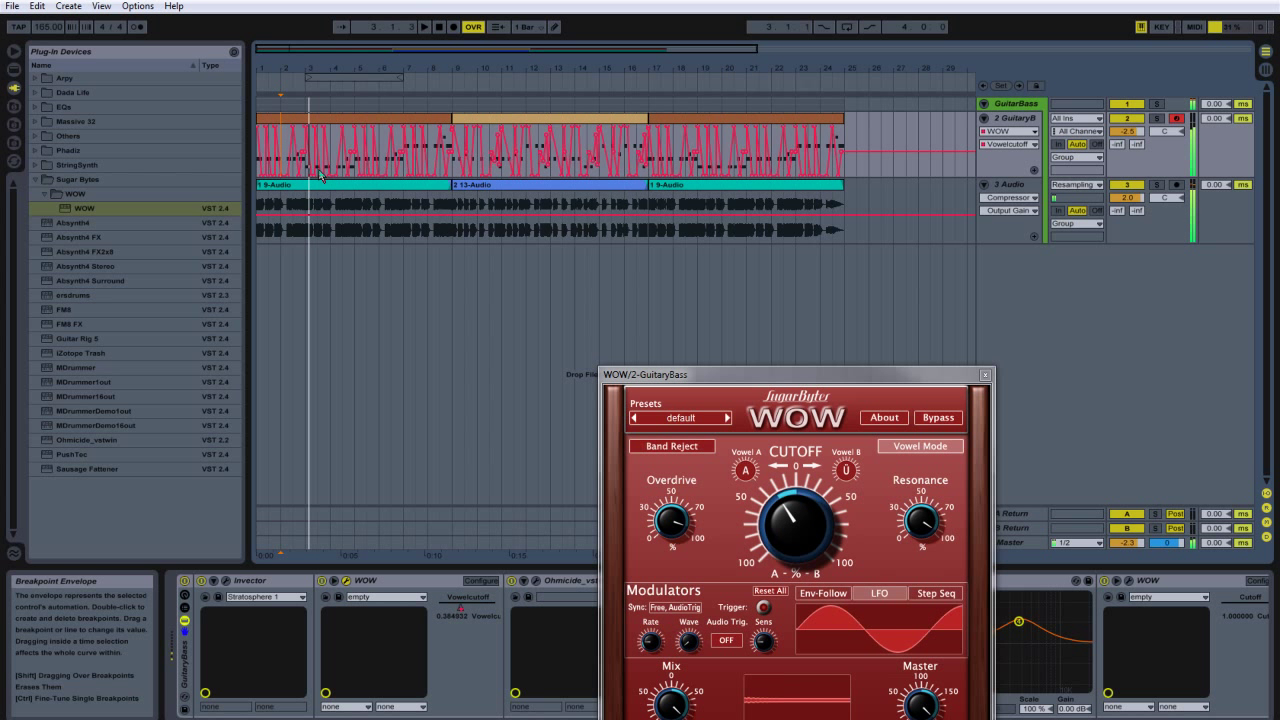
drag(948, 382, 813, 186)
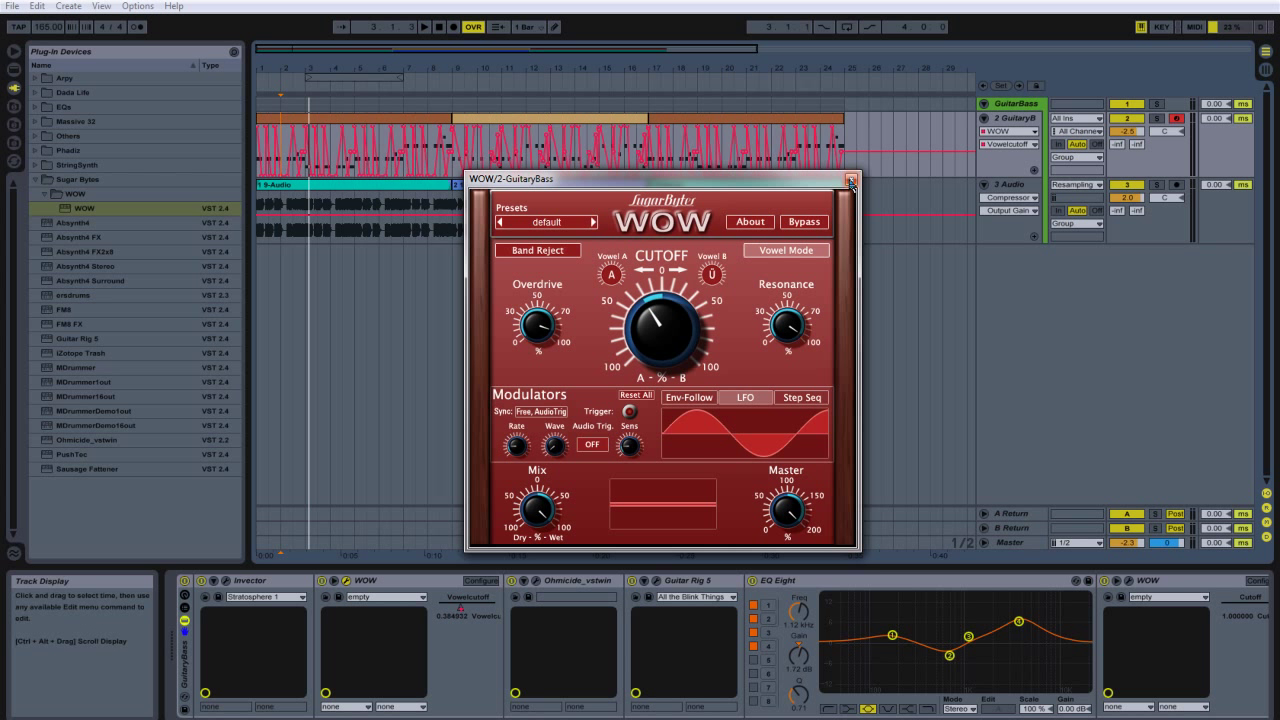
Close WOW, then open Ohmicide, centre its window, and close it.
click(851, 181)
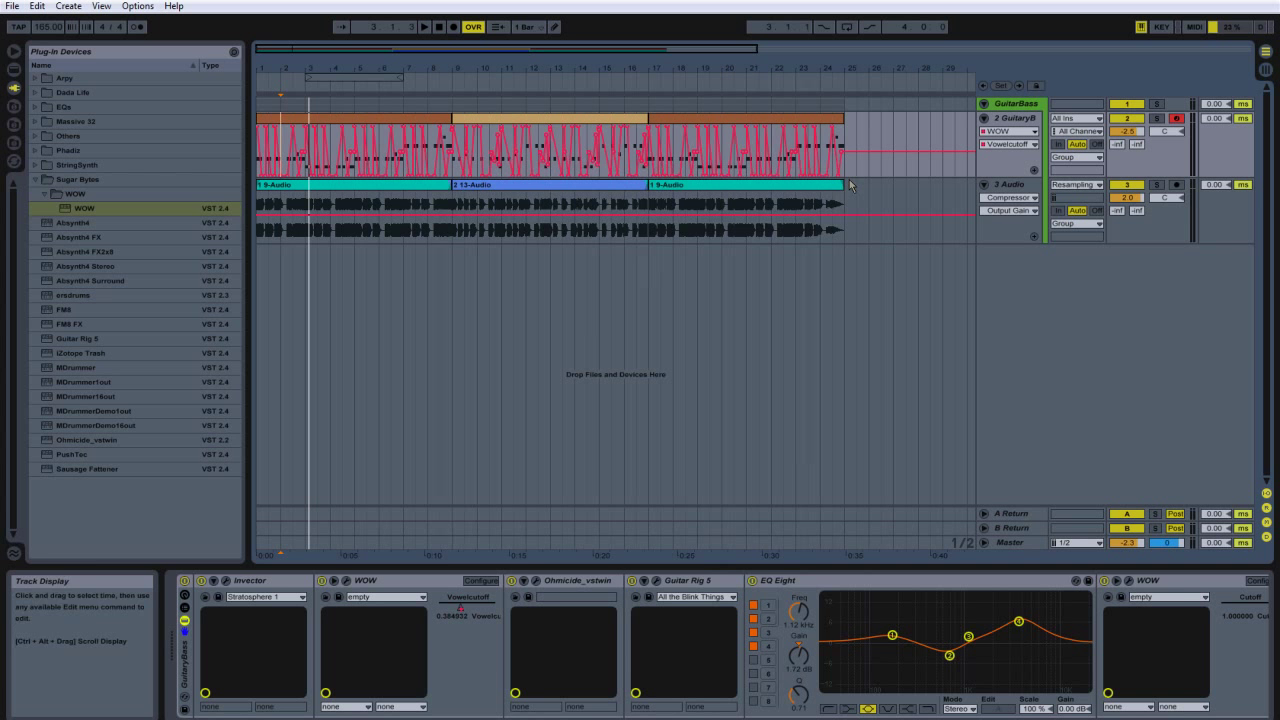
click(535, 583)
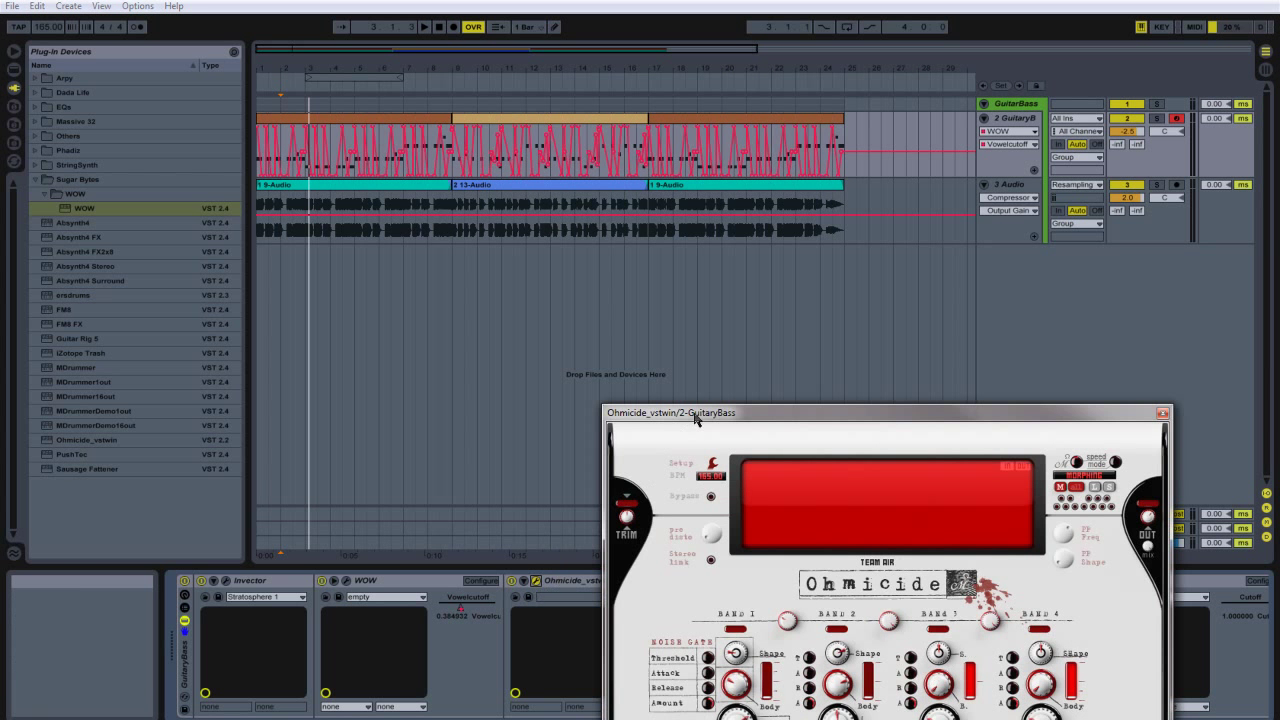
drag(688, 409, 495, 141)
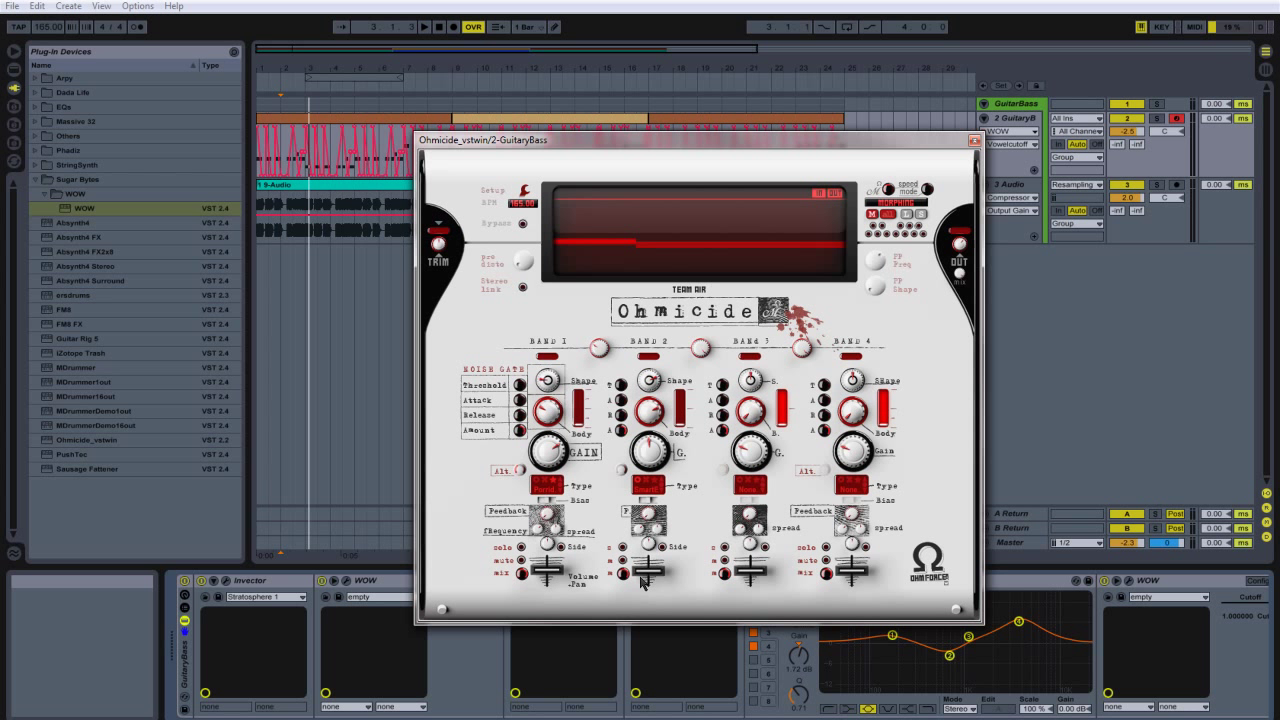
click(974, 141)
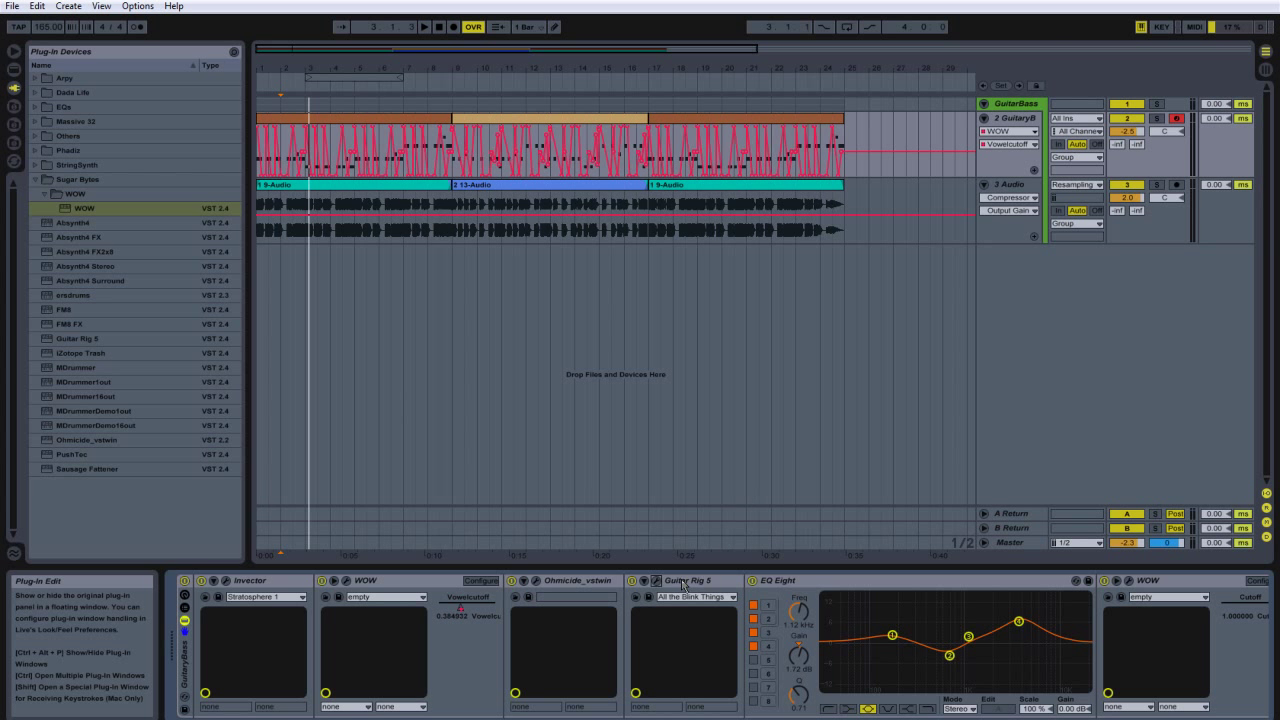
key(ctrl+alt+p)
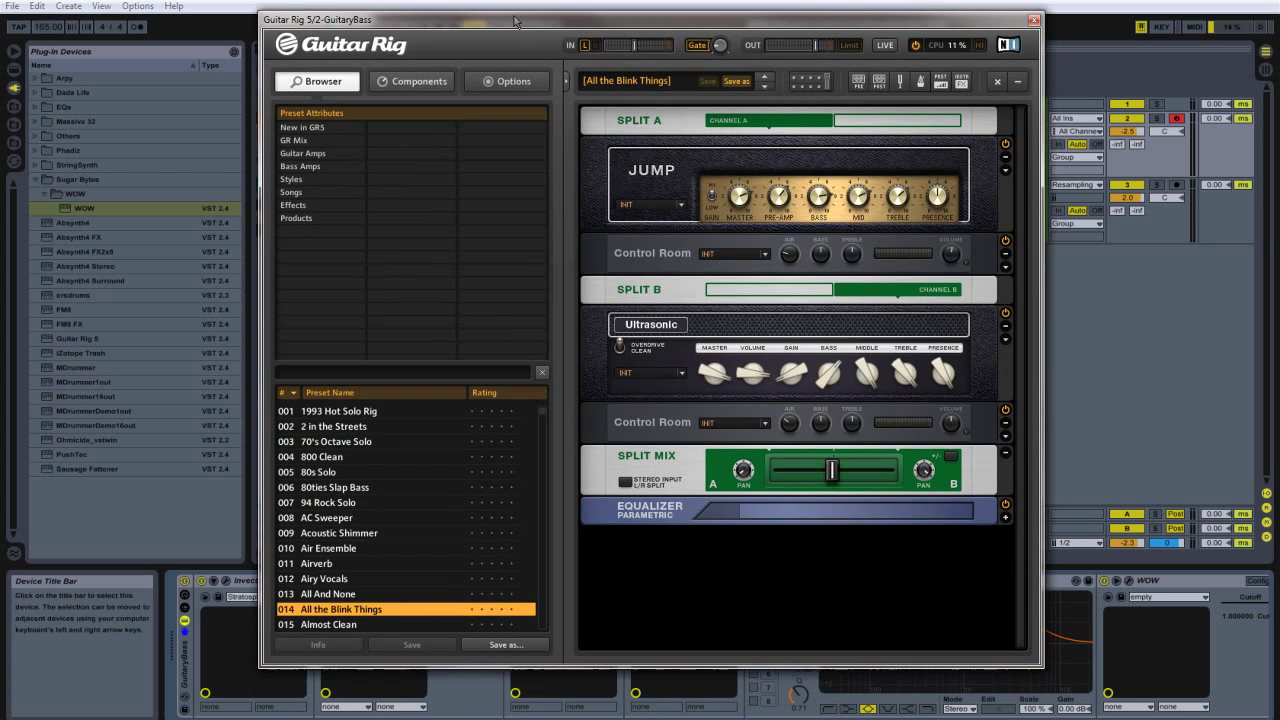
drag(515, 20, 502, 17)
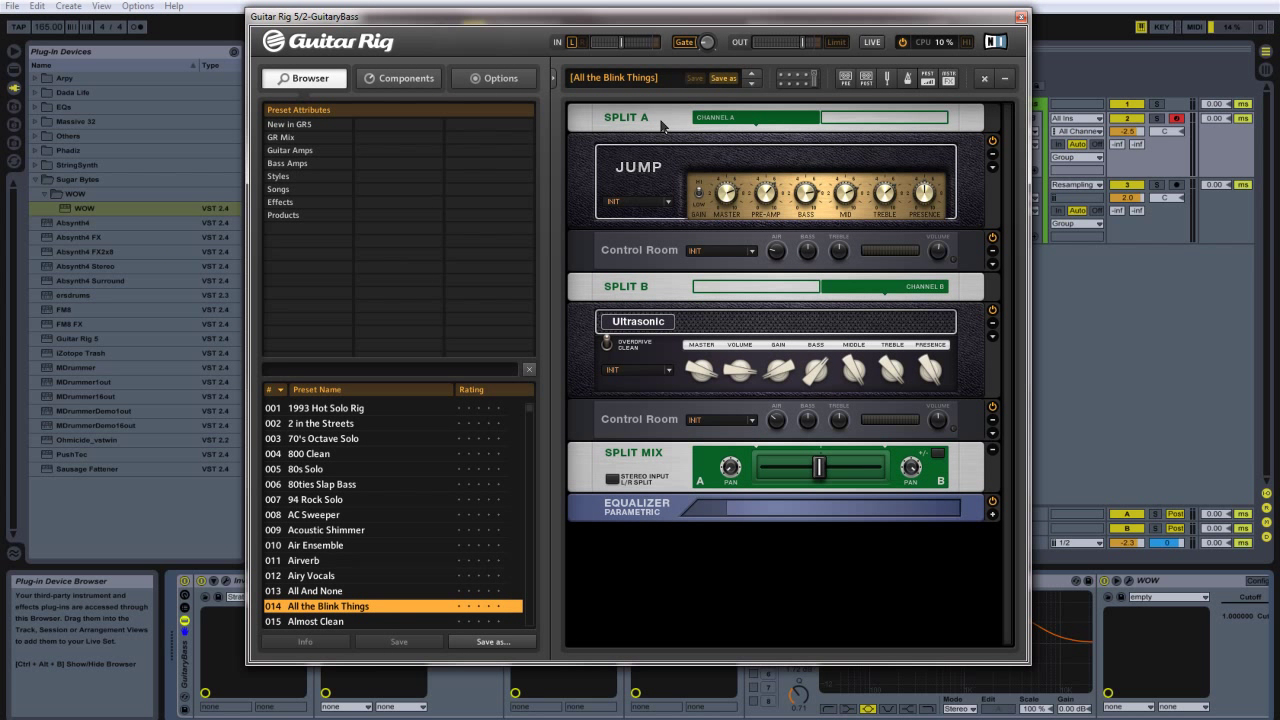
click(1021, 16)
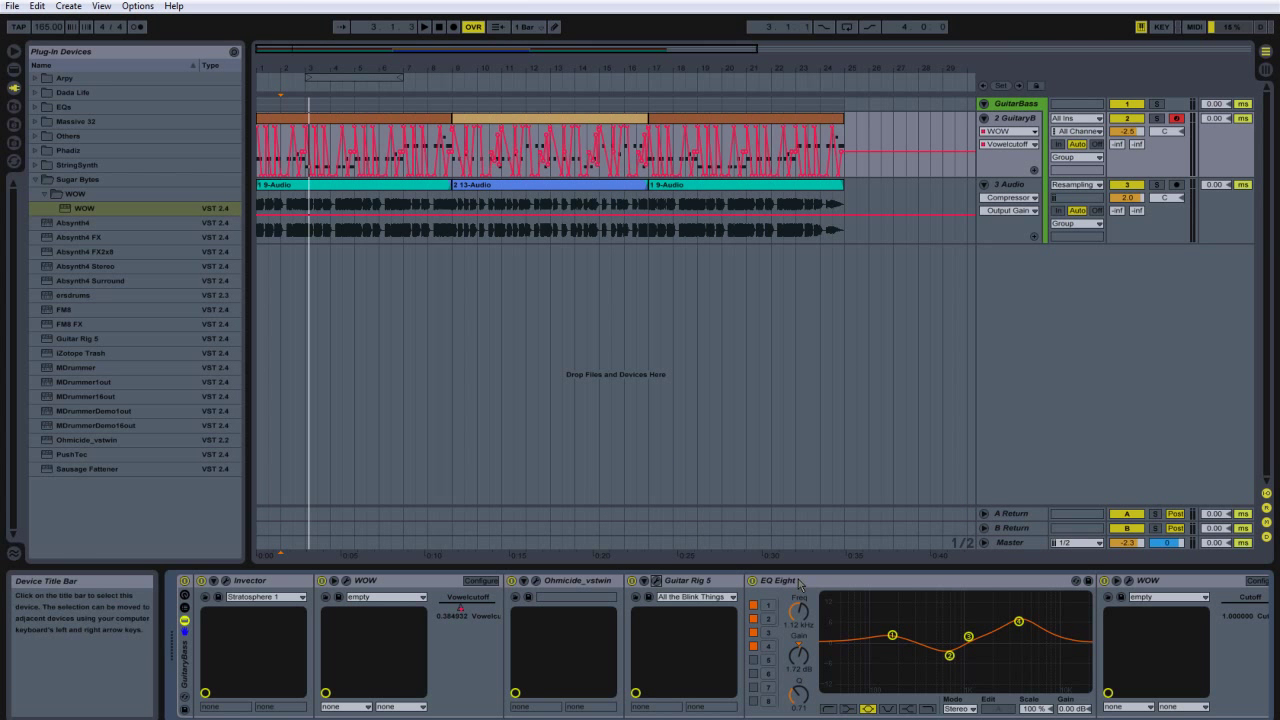
click(656, 580)
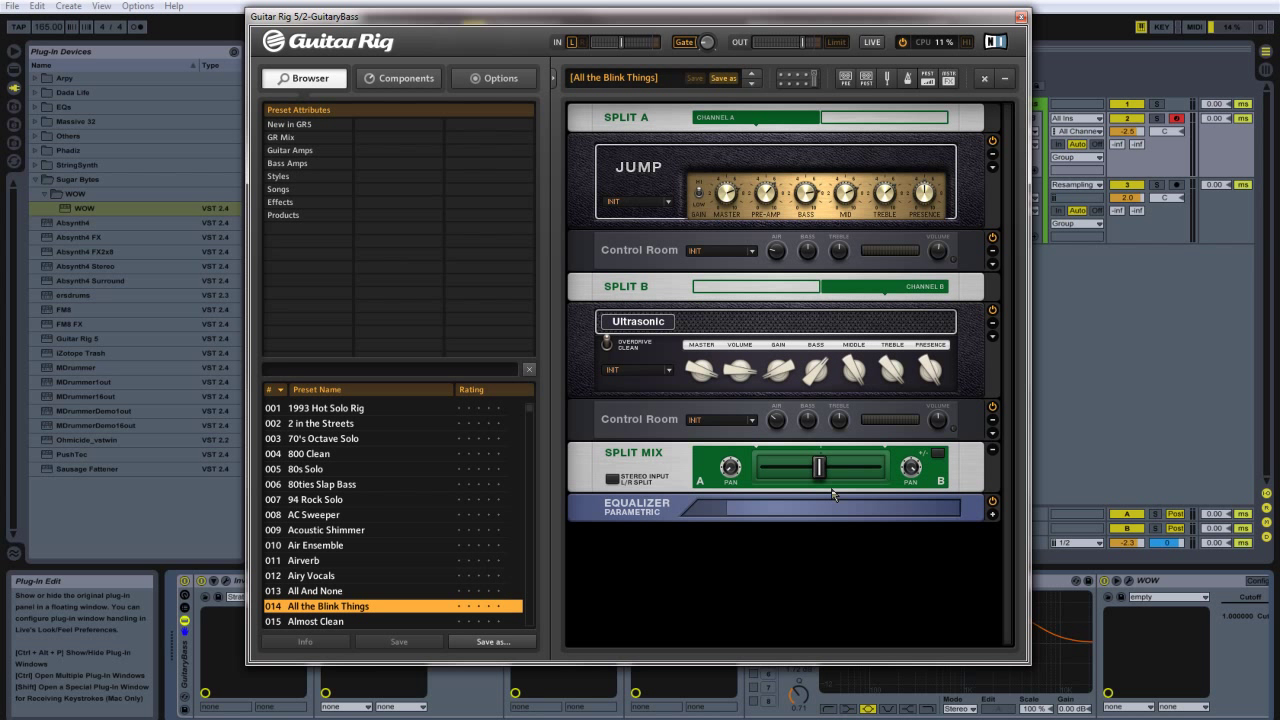
Close Guitar Rig, collapse and re-expand EQ Eight, and open the second WOW window.
click(1021, 16)
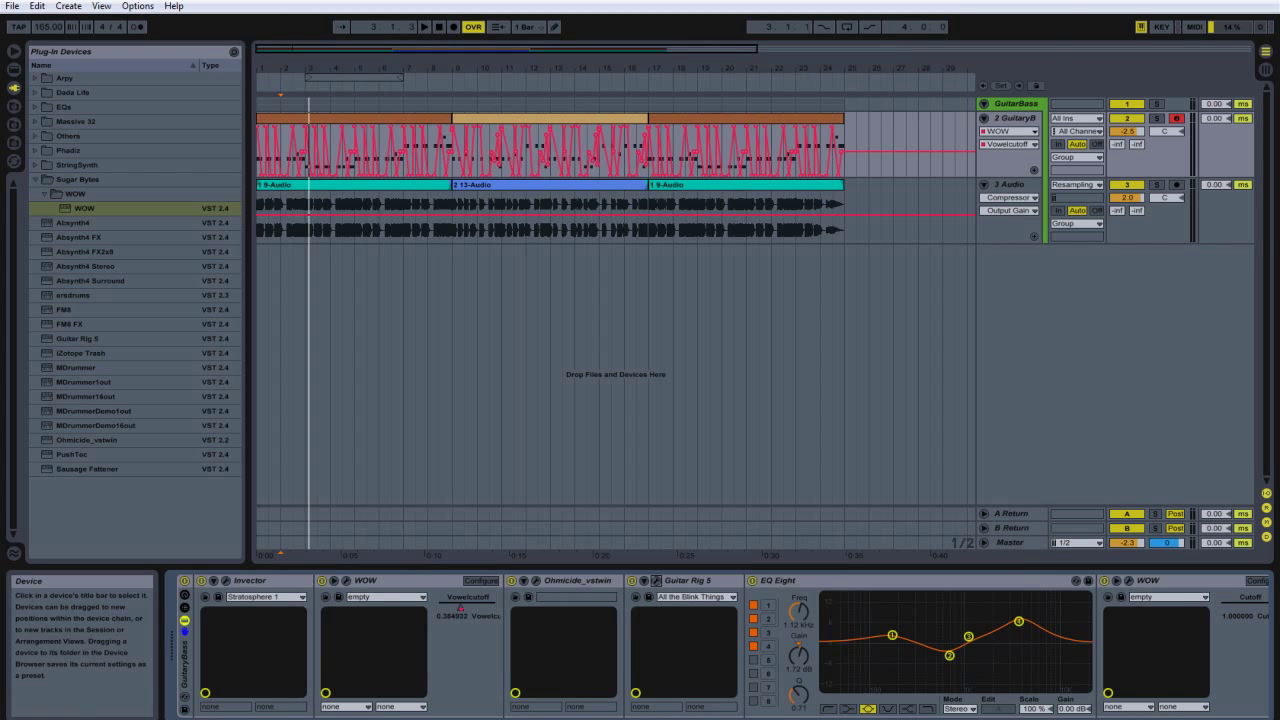
double_click(775, 580)
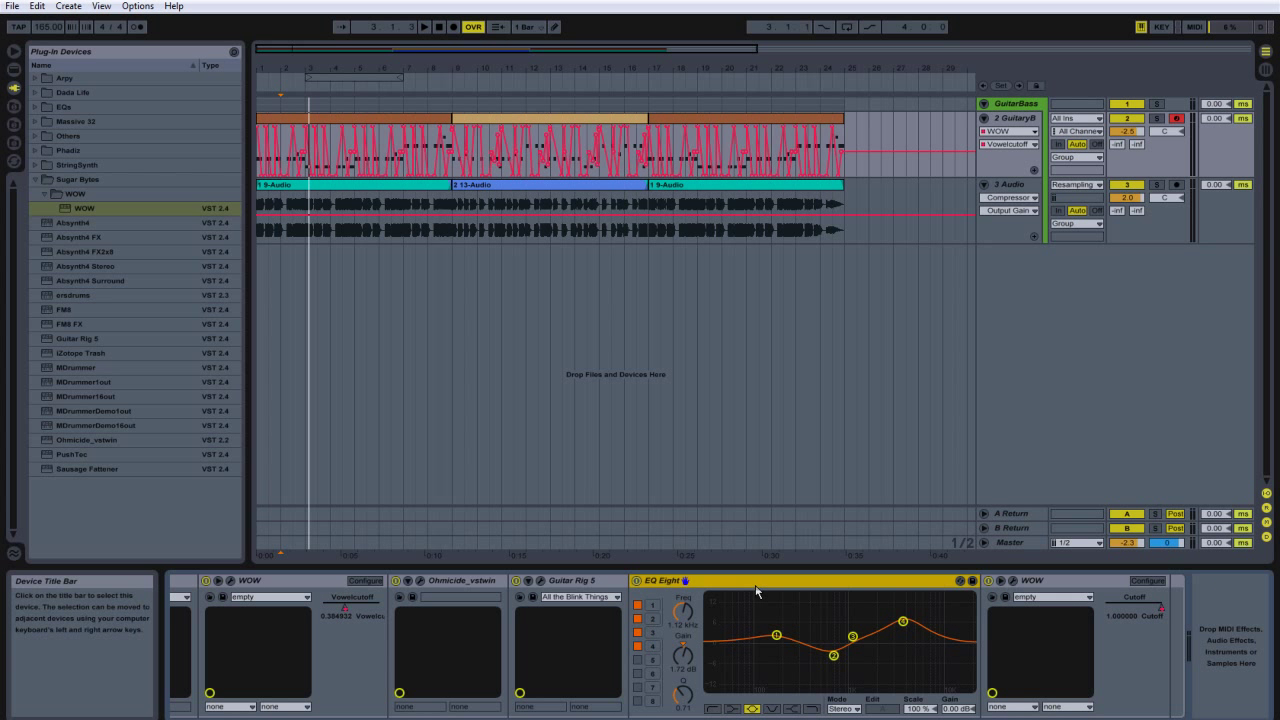
double_click(637, 614)
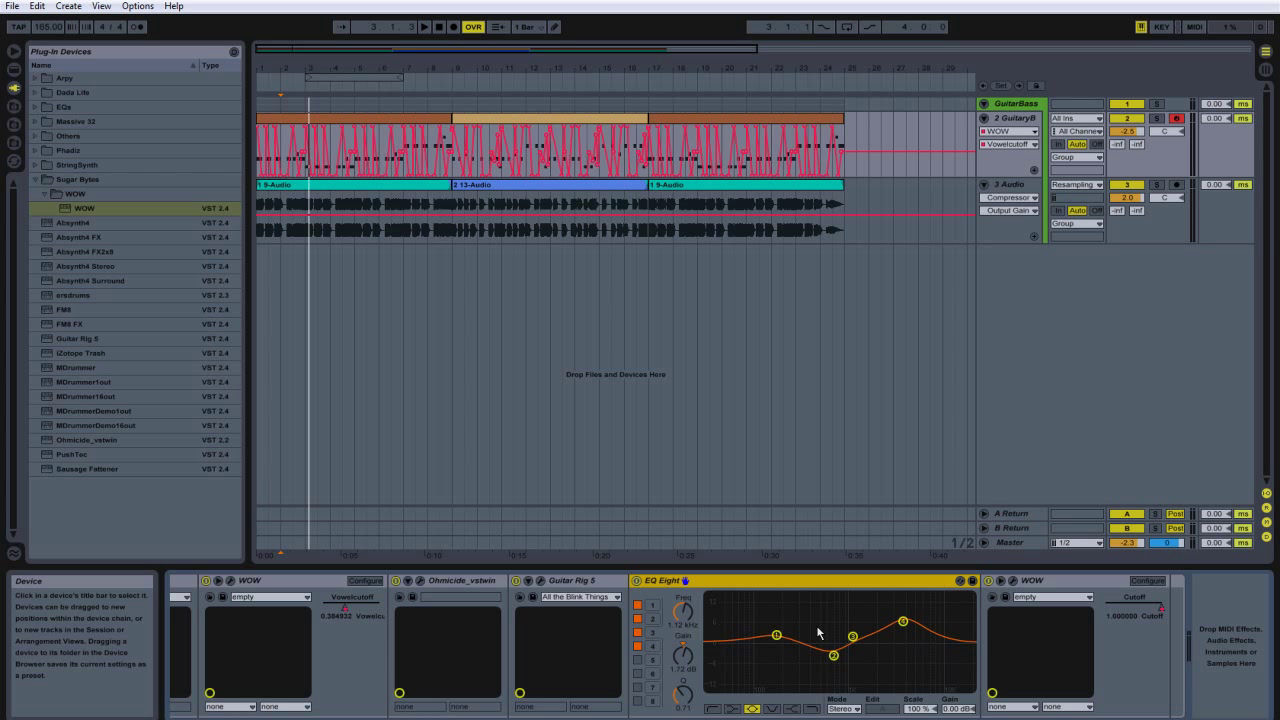
click(1013, 581)
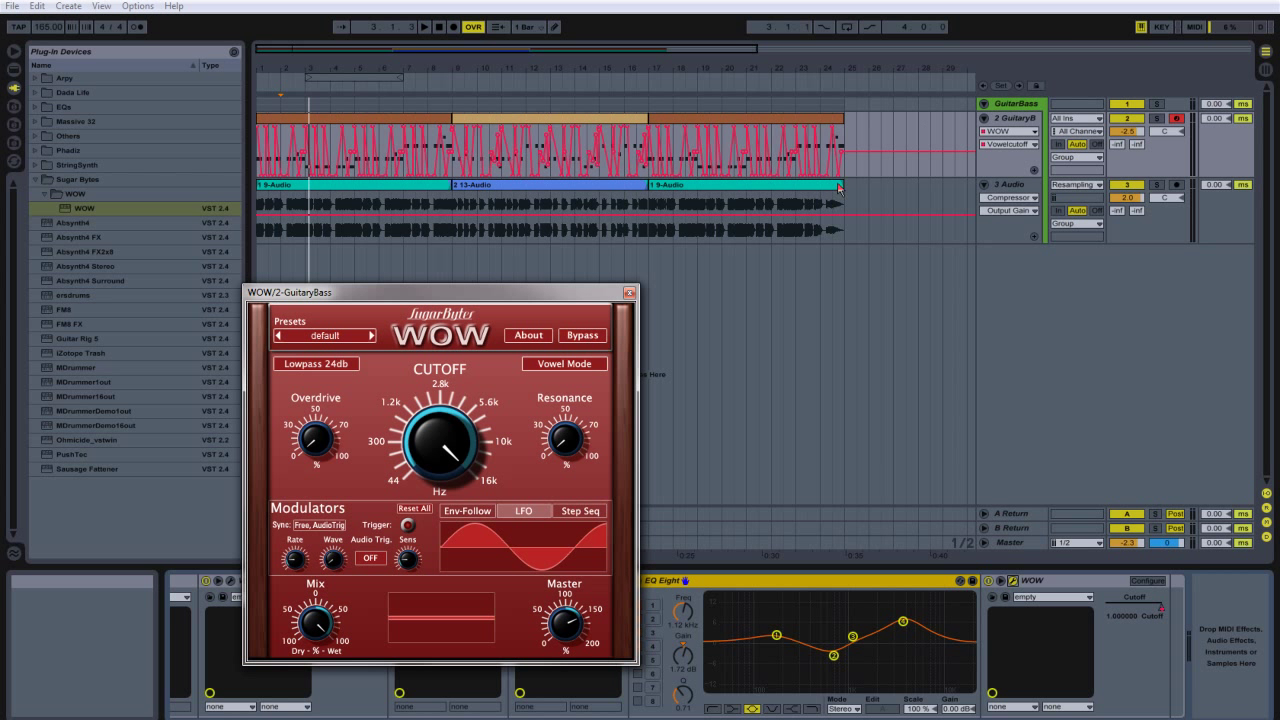
Set GuitaryB's automation chooser to the second WOW's Cutoff parameter.
click(1008, 131)
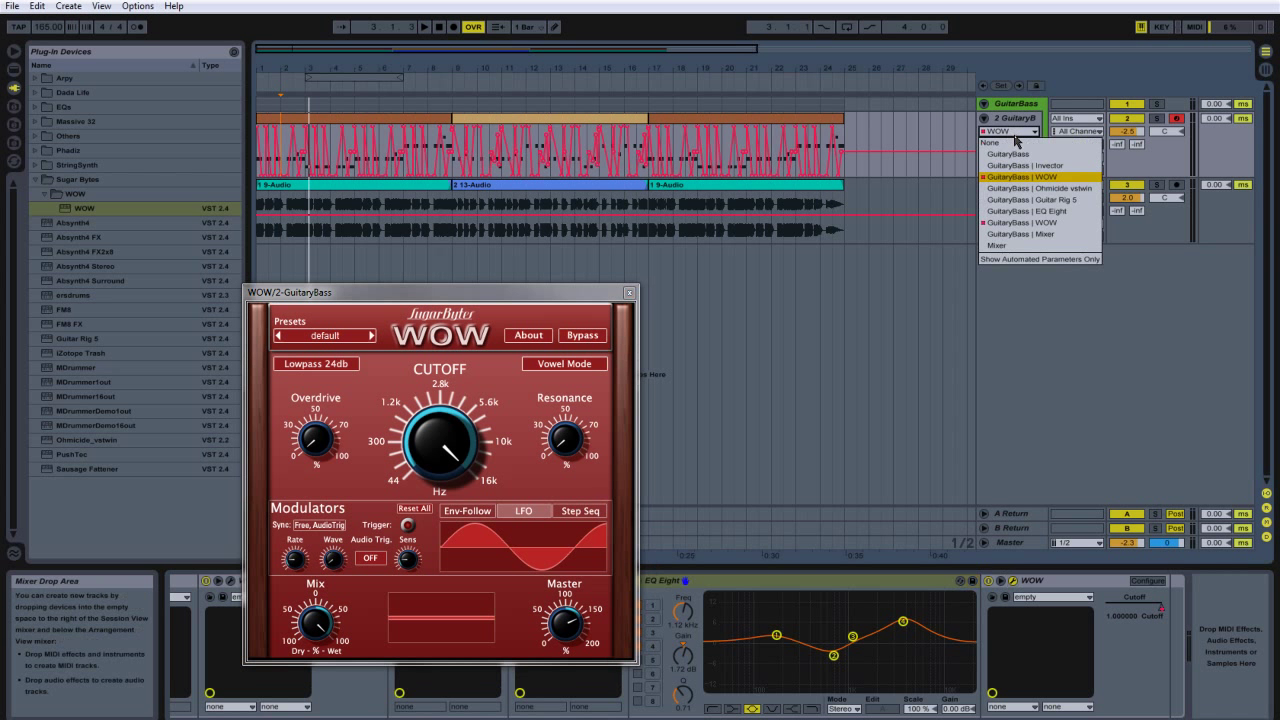
click(1000, 245)
click(1010, 144)
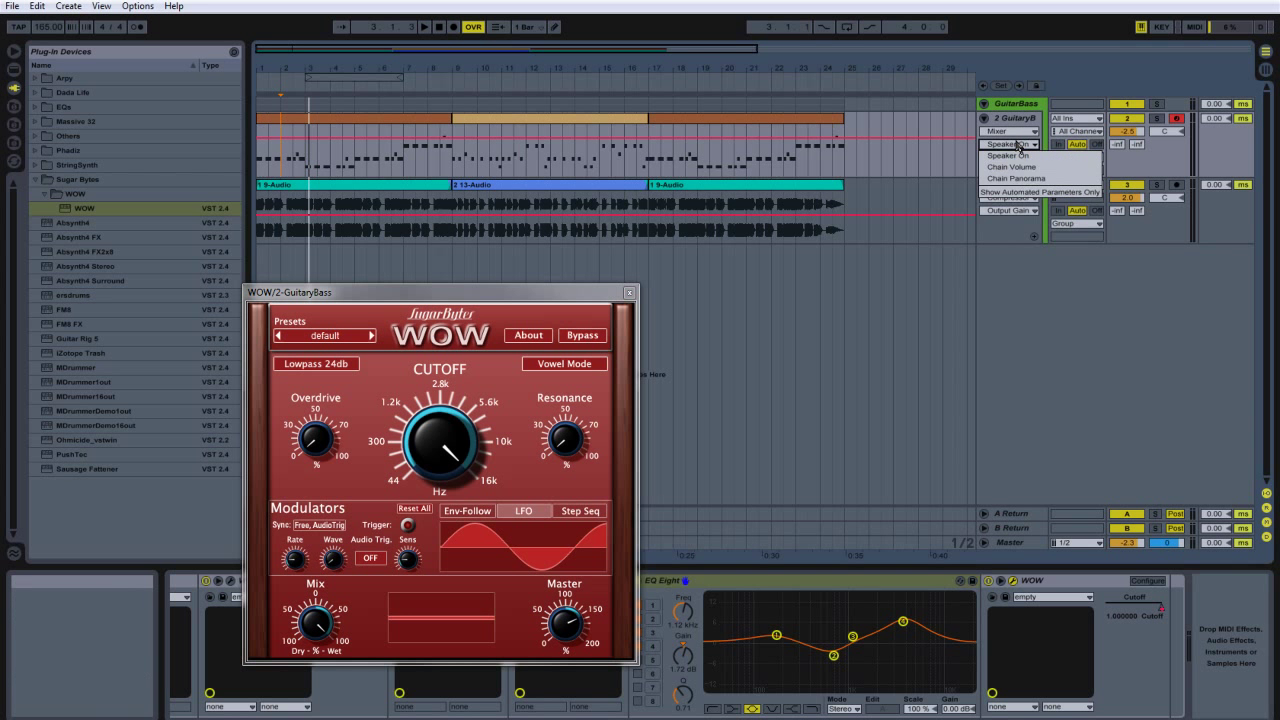
click(1008, 131)
click(1008, 131)
click(1006, 150)
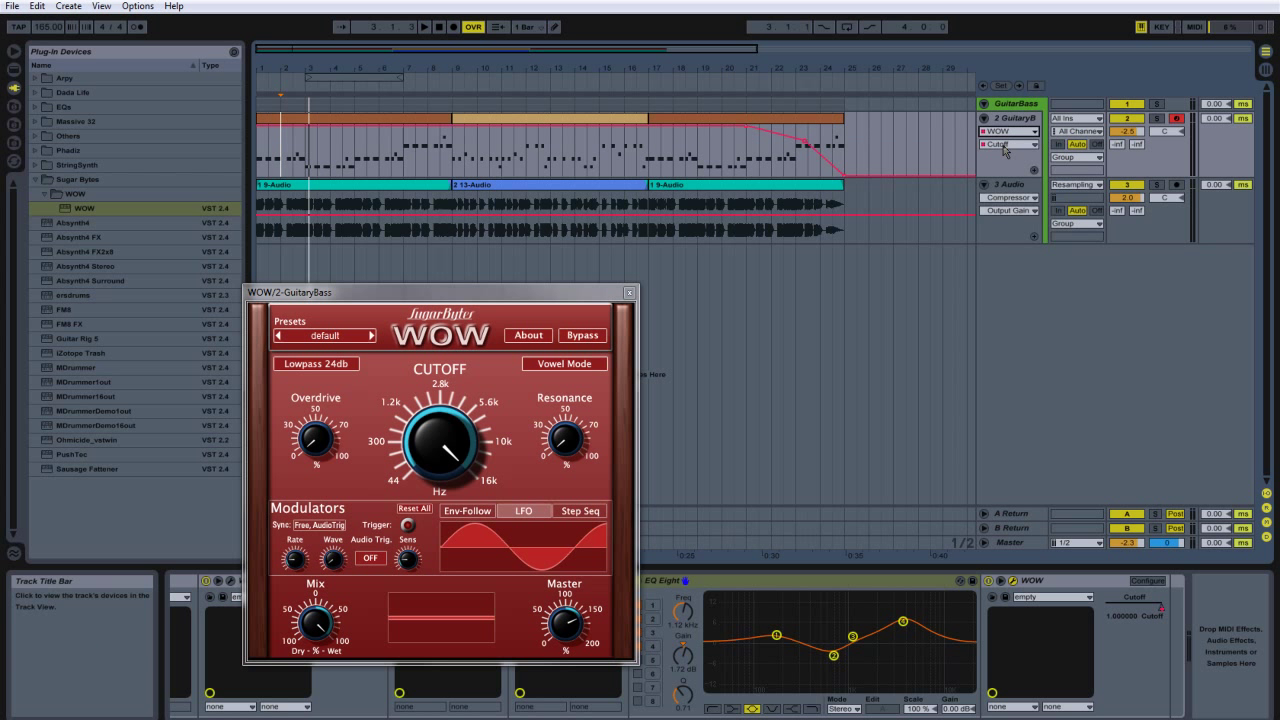
Play the cutoff sweep from bar 21, then stop and close the WOW window.
click(752, 165)
key(space)
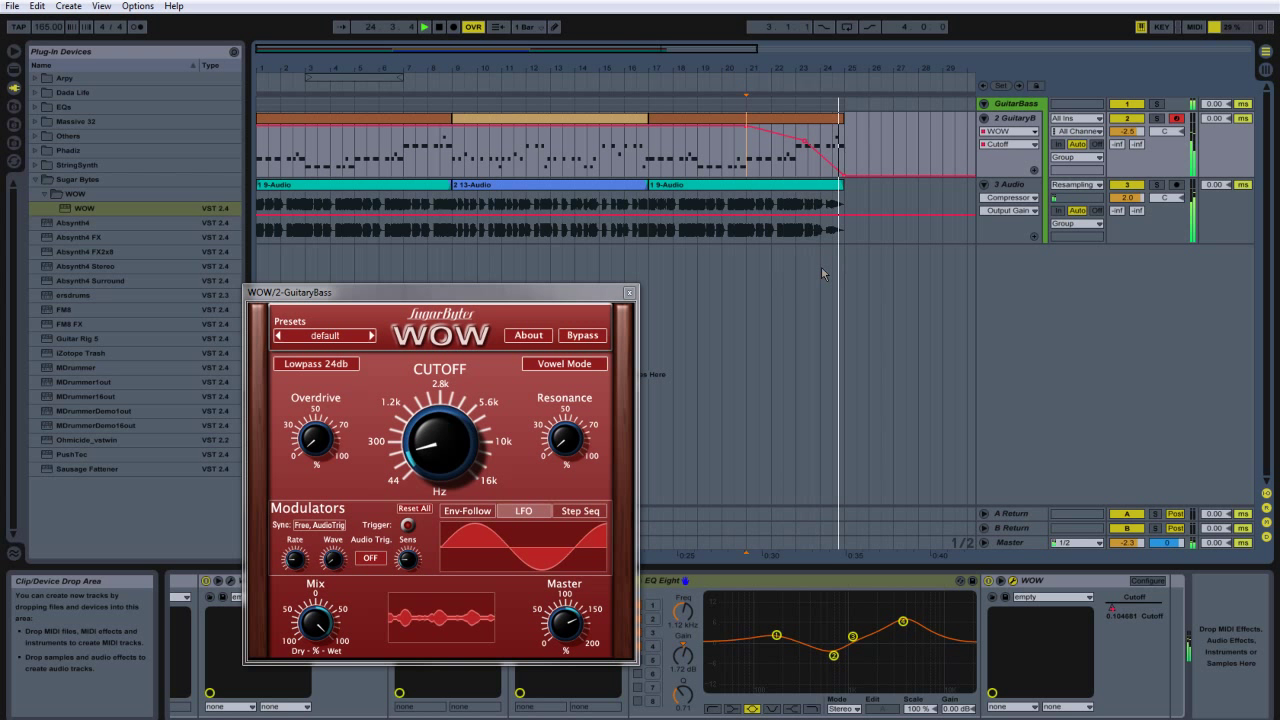
key(space)
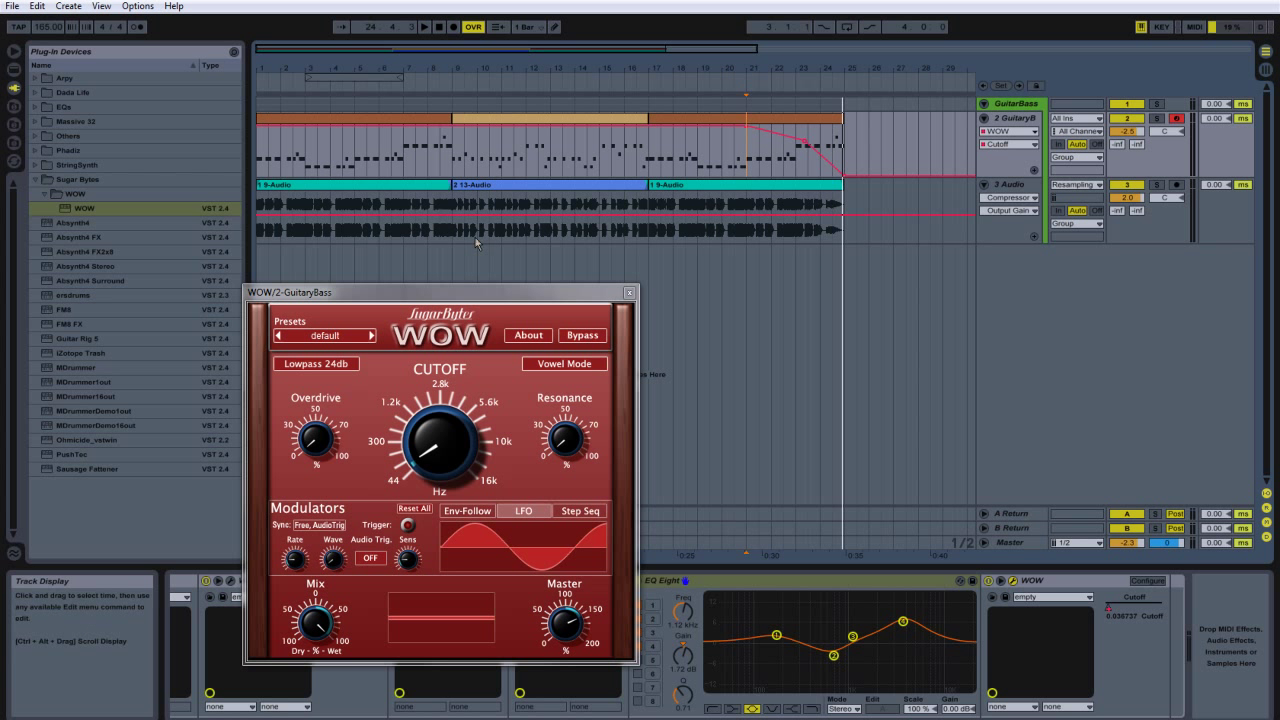
drag(417, 287, 460, 247)
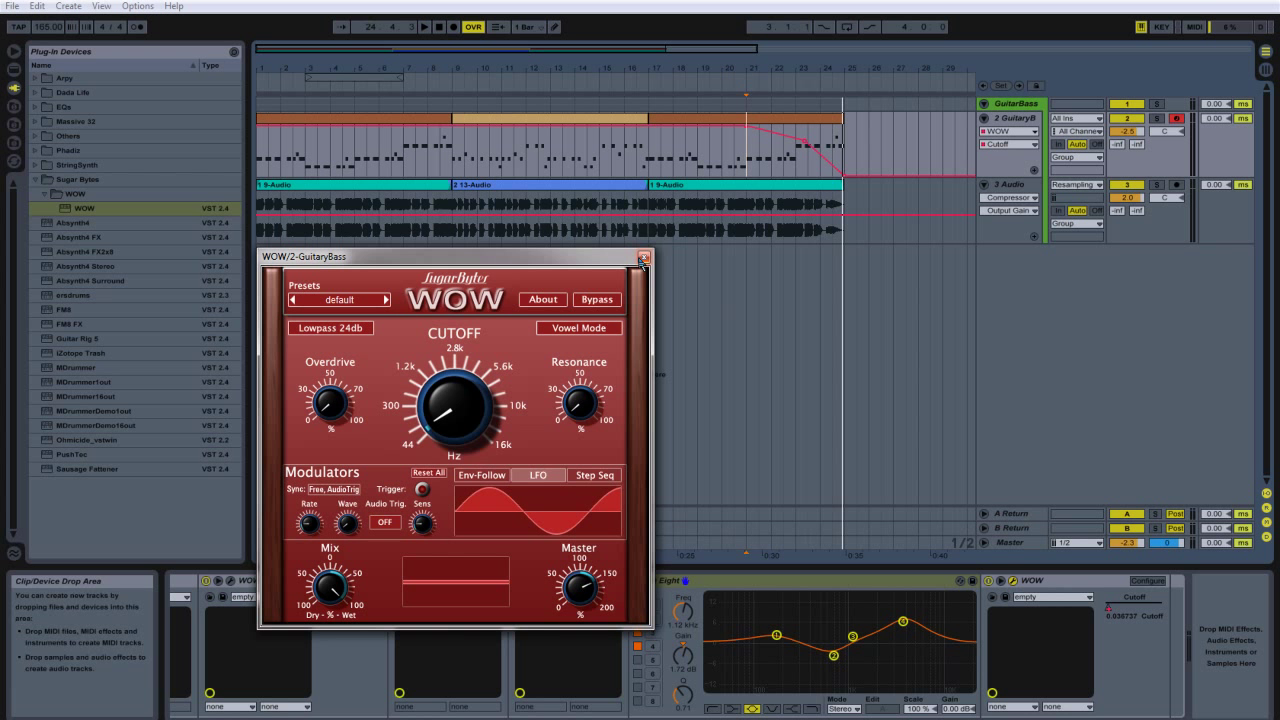
click(644, 258)
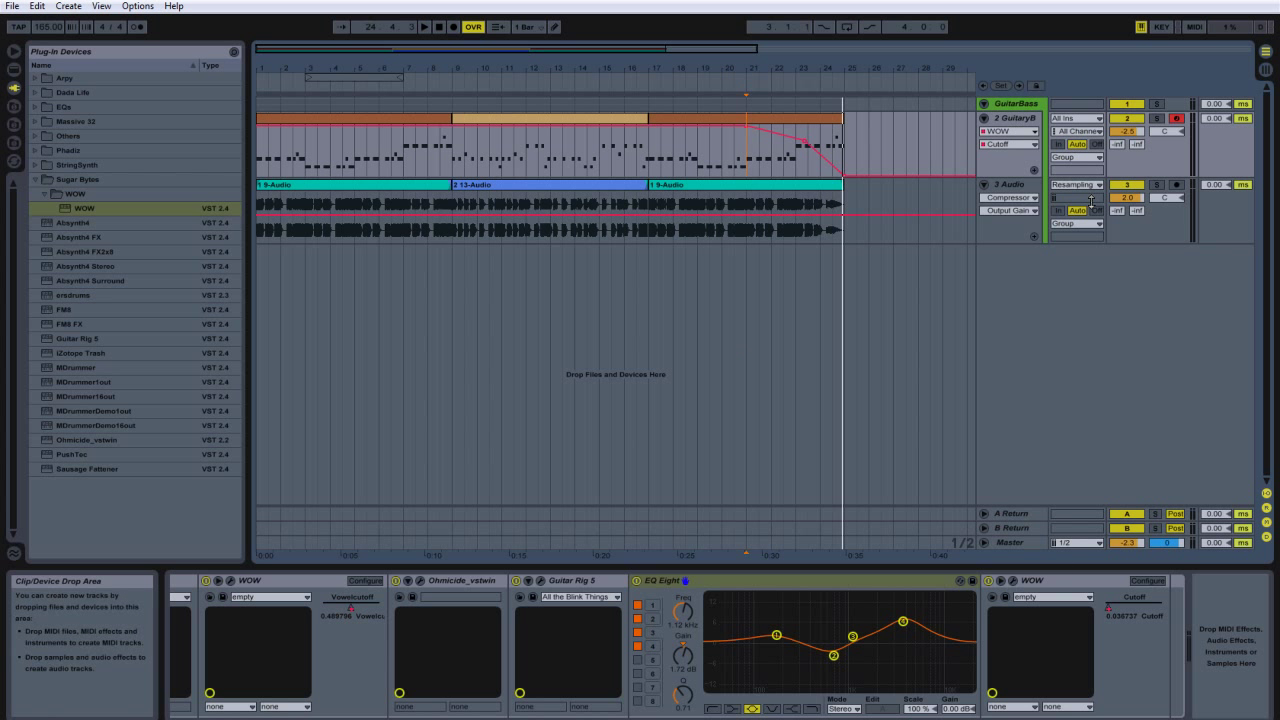
Deactivate GuitaryB, arm 3 Audio for recording, and open its WOW plug-in editor.
click(1027, 115)
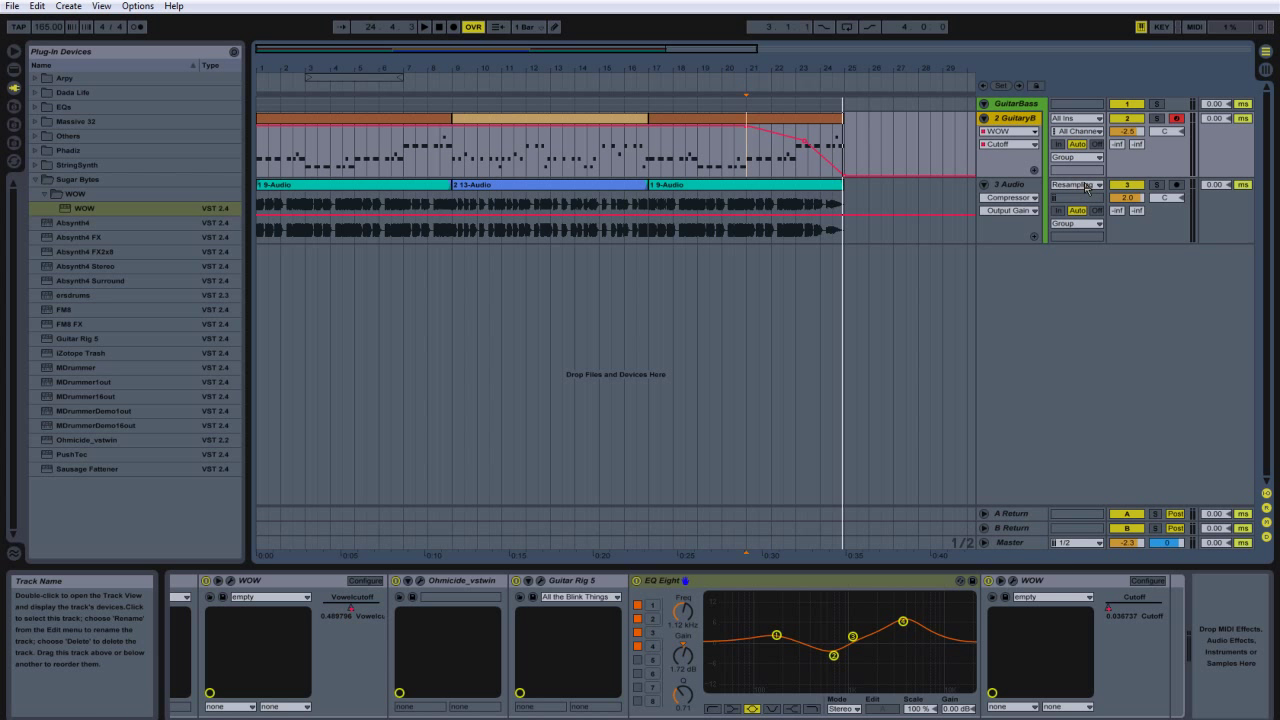
click(1010, 184)
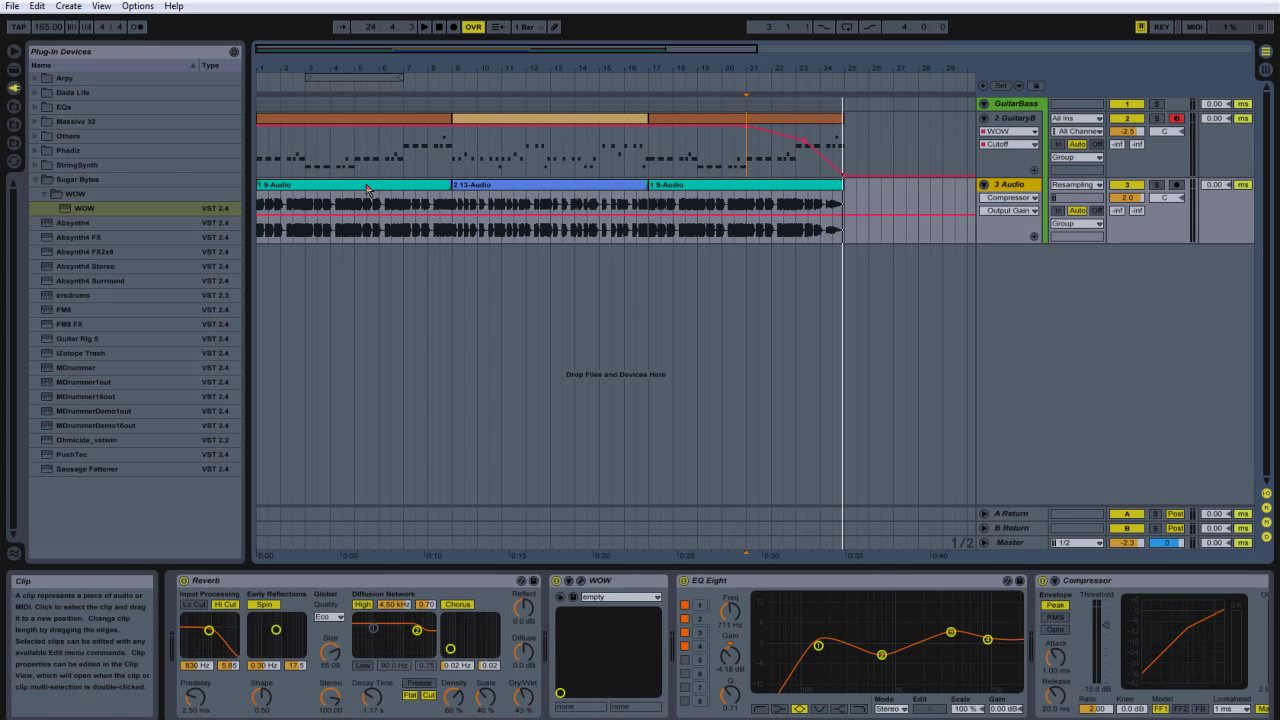
click(1127, 118)
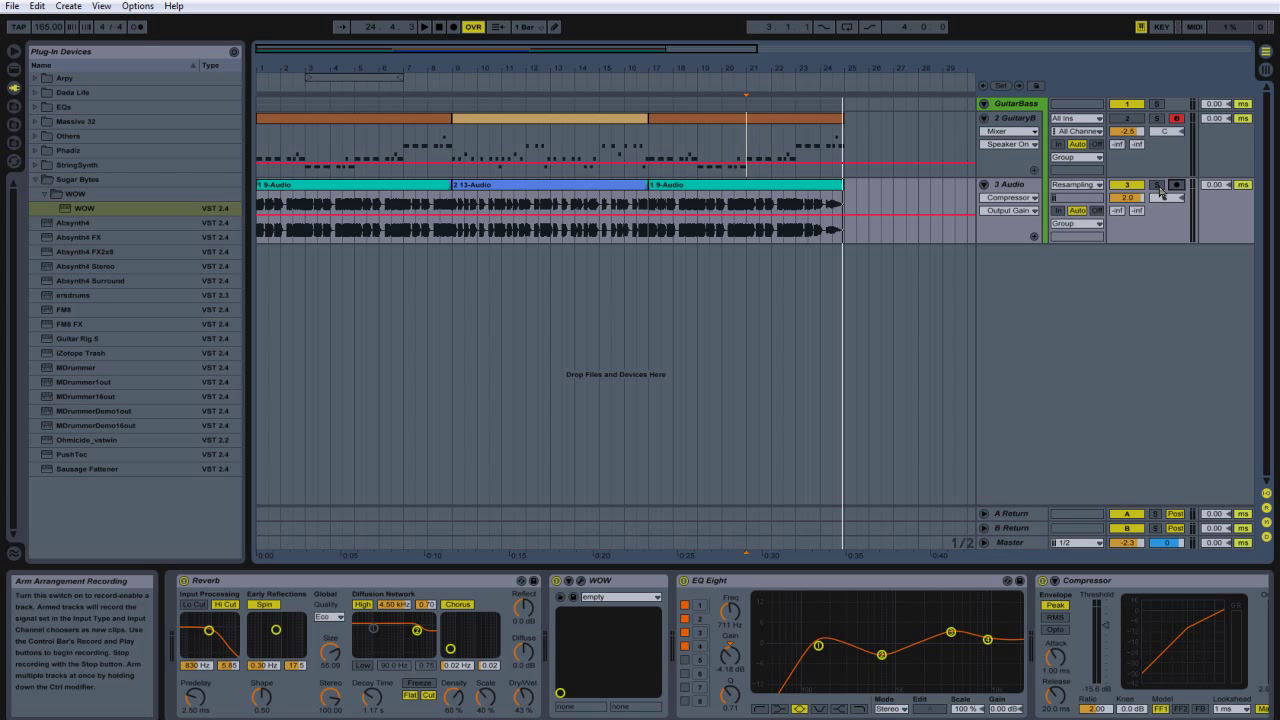
click(1176, 185)
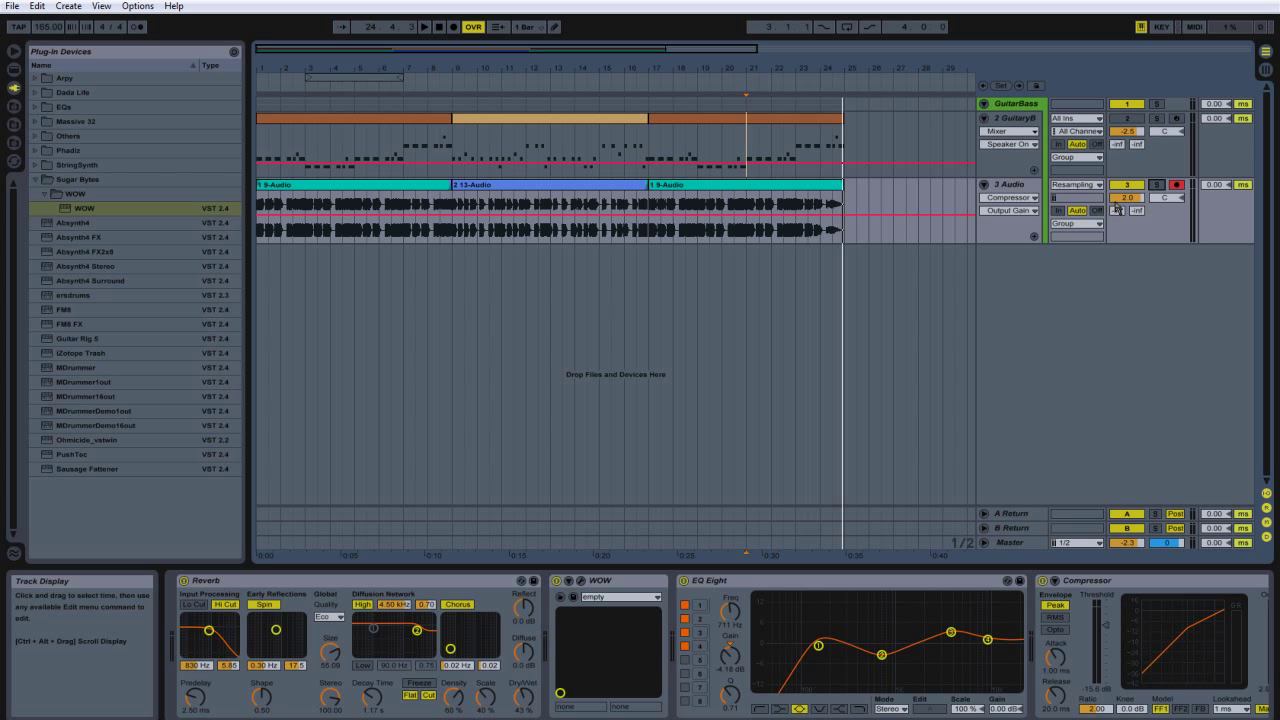
click(1011, 190)
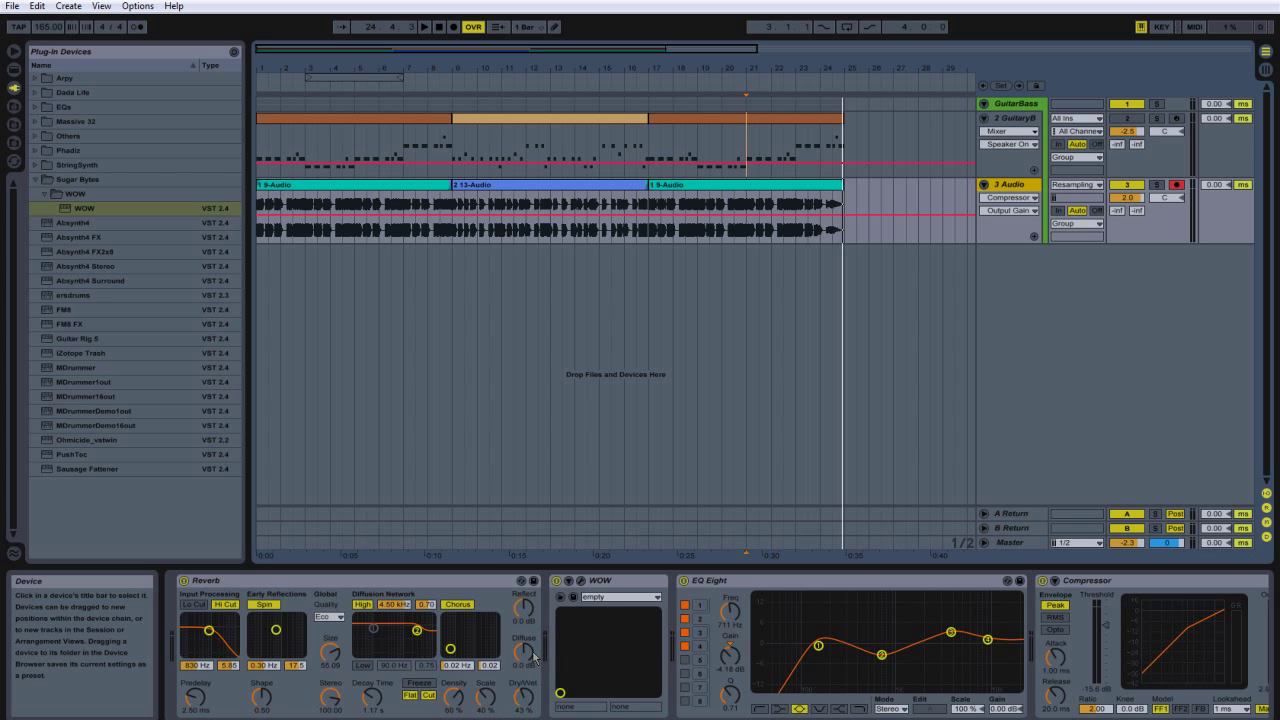
click(580, 580)
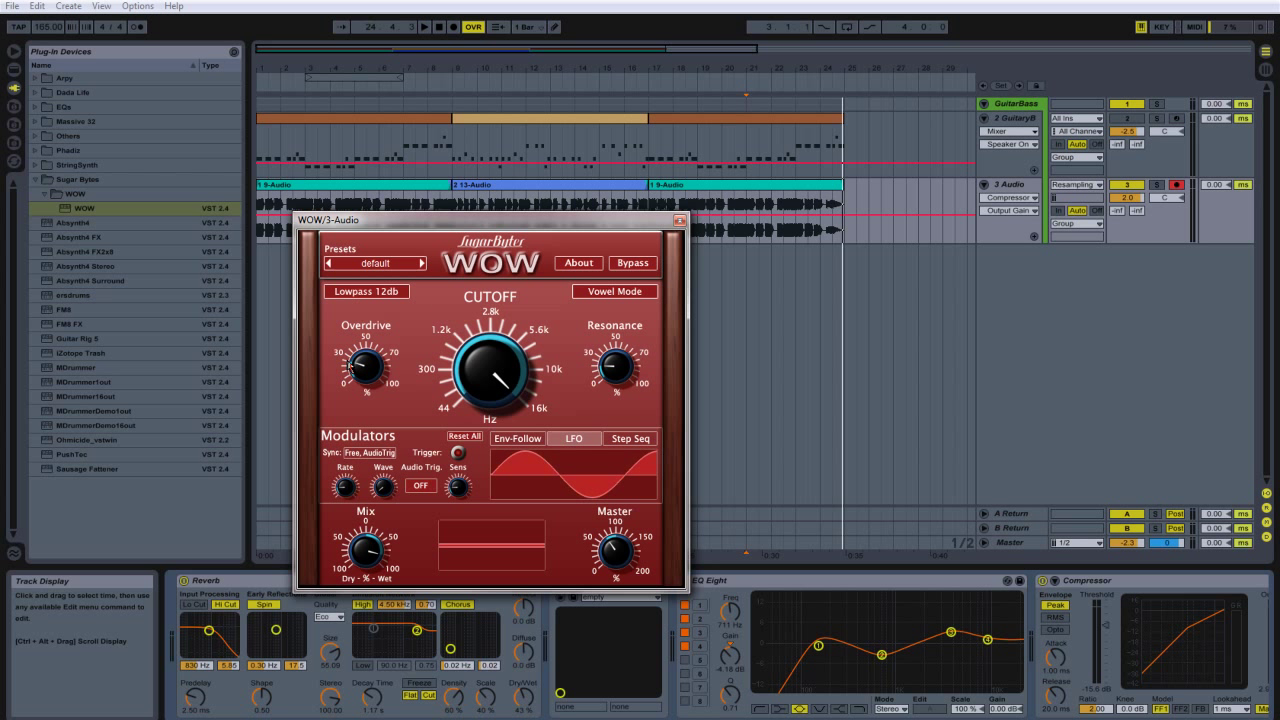
click(680, 220)
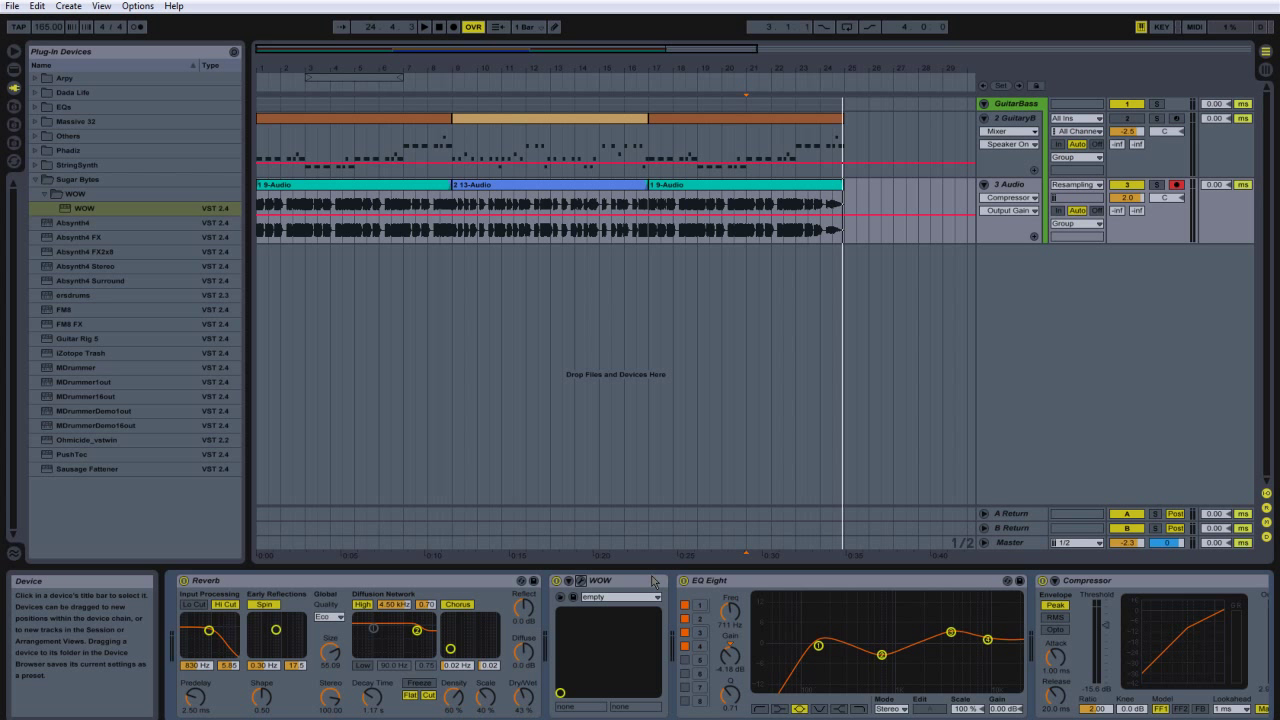
double_click(800, 581)
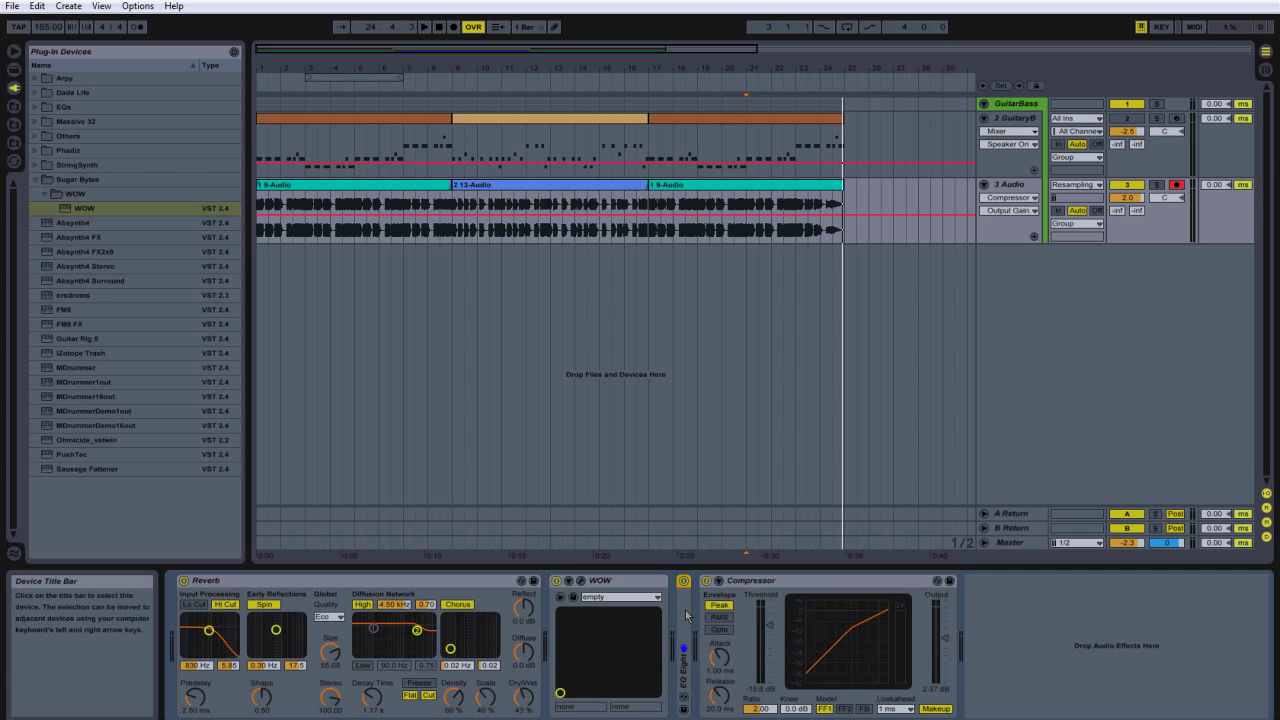
double_click(687, 615)
scroll(640, 645, right, 3)
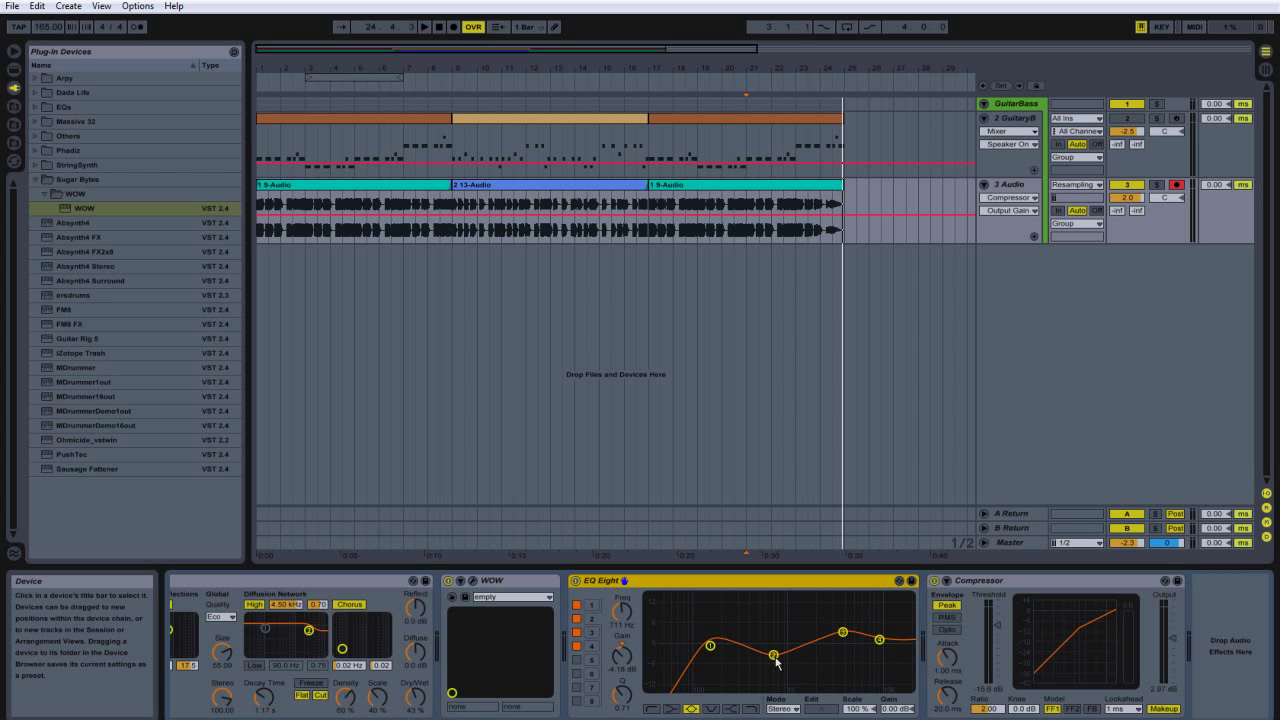
click(953, 592)
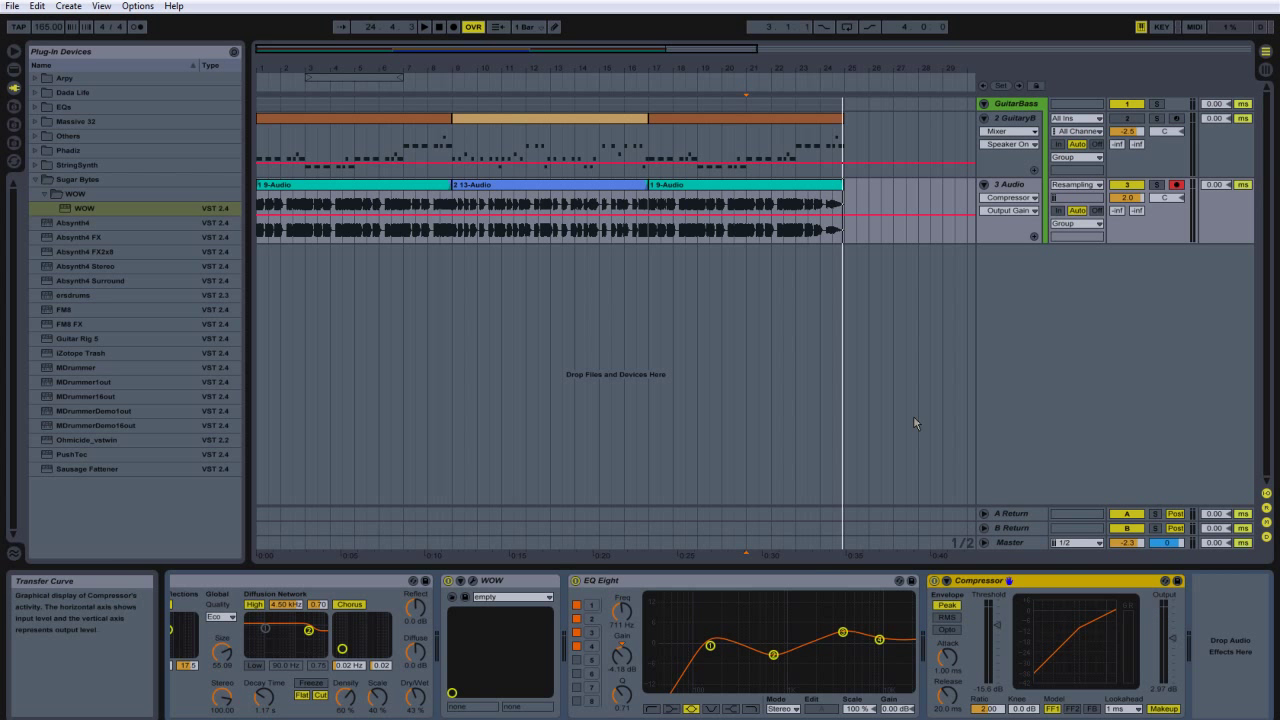
click(1015, 106)
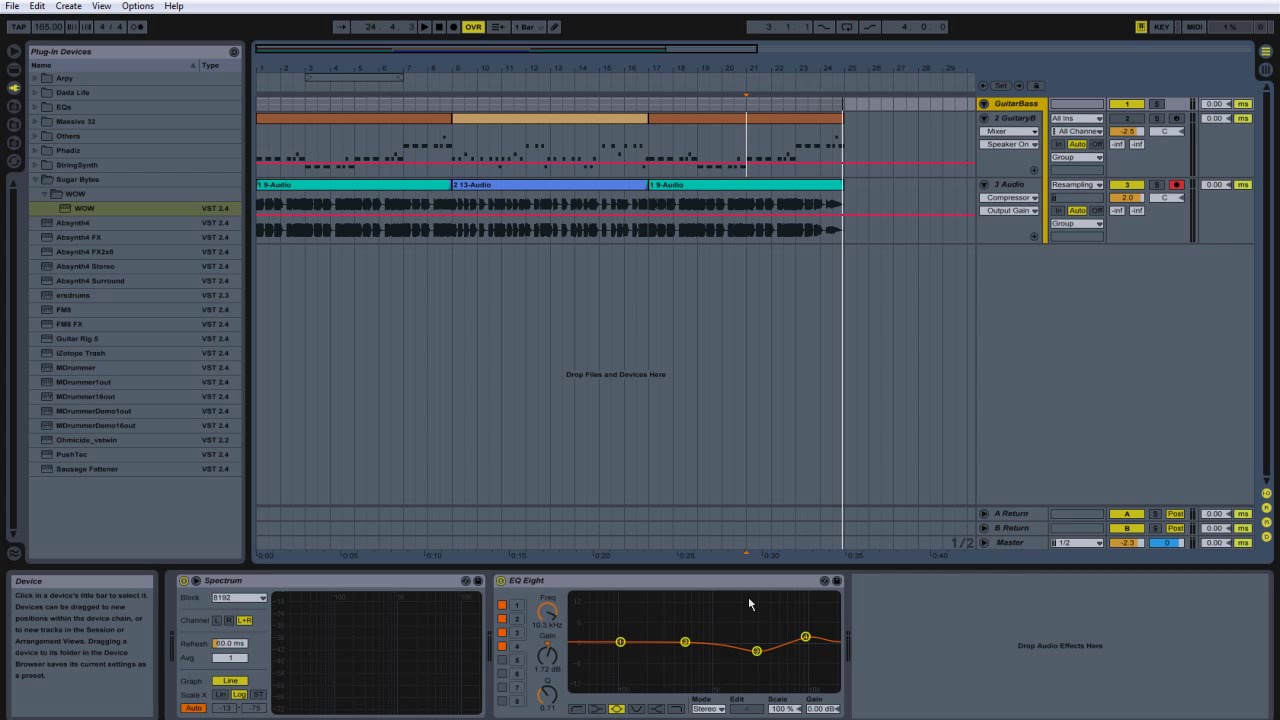
click(259, 195)
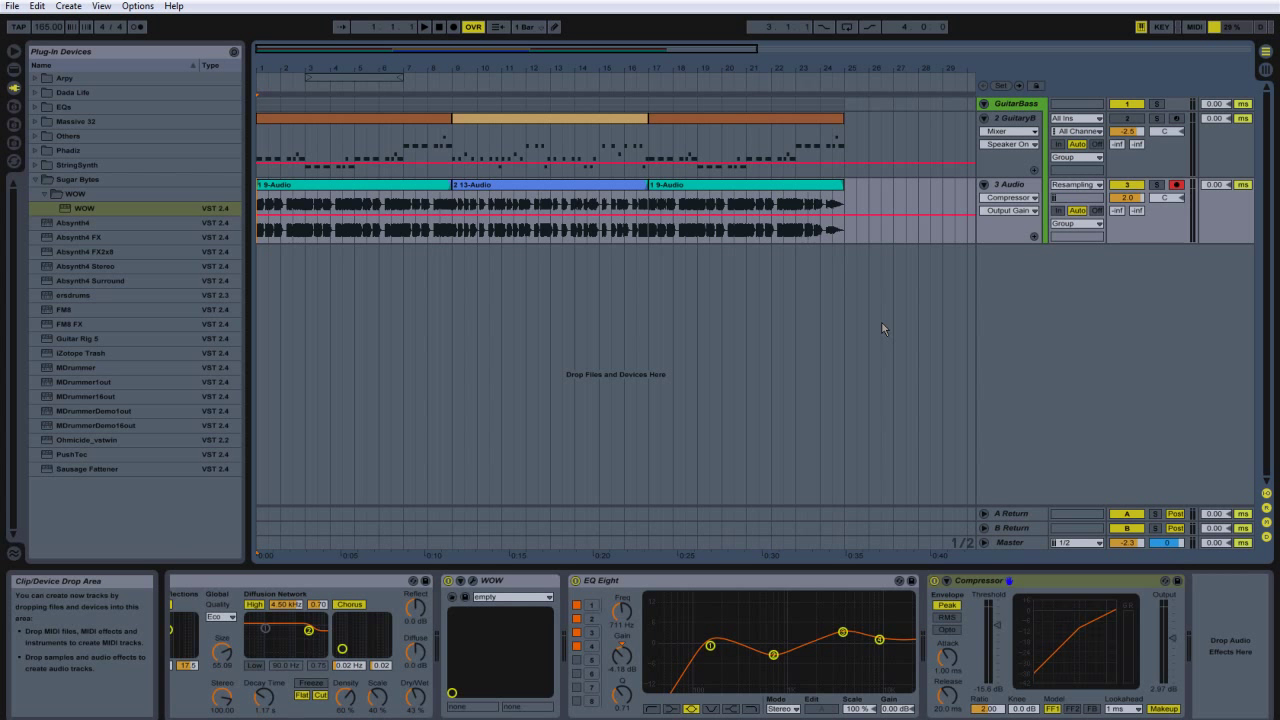
Open the first GuitaryB clip in the detail view and briefly check its pan envelope.
click(433, 127)
double_click(433, 127)
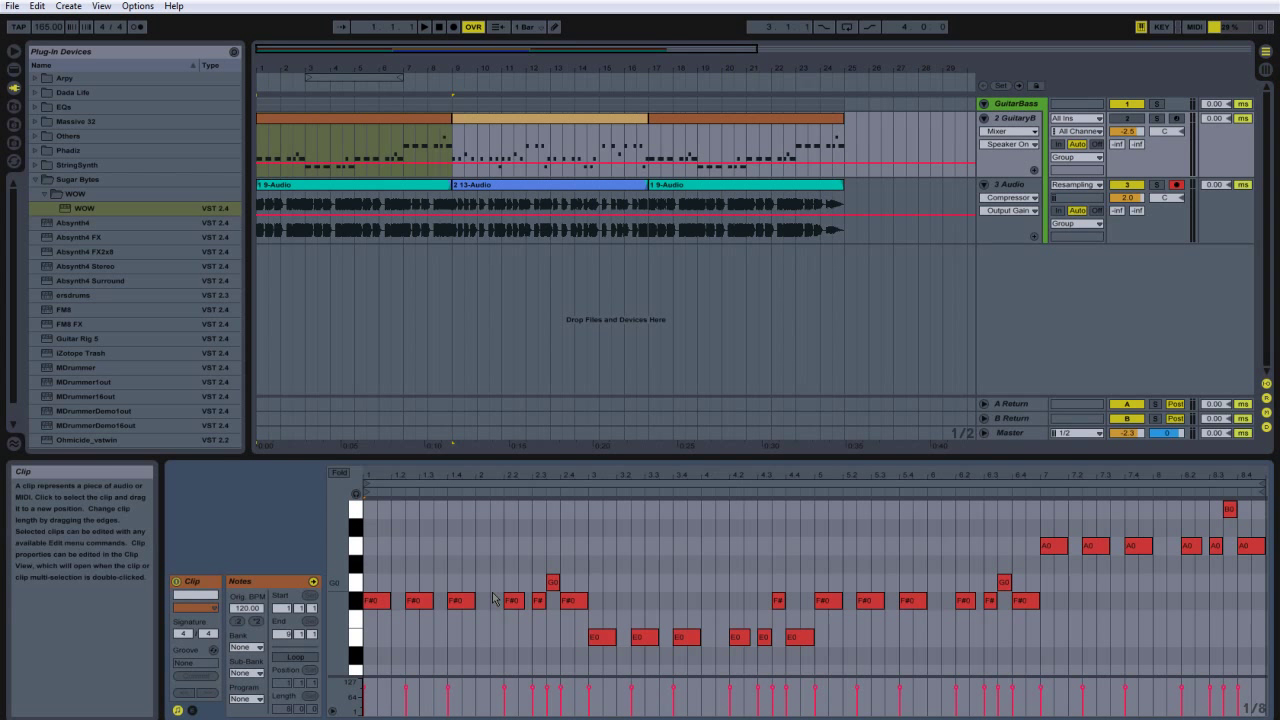
click(193, 711)
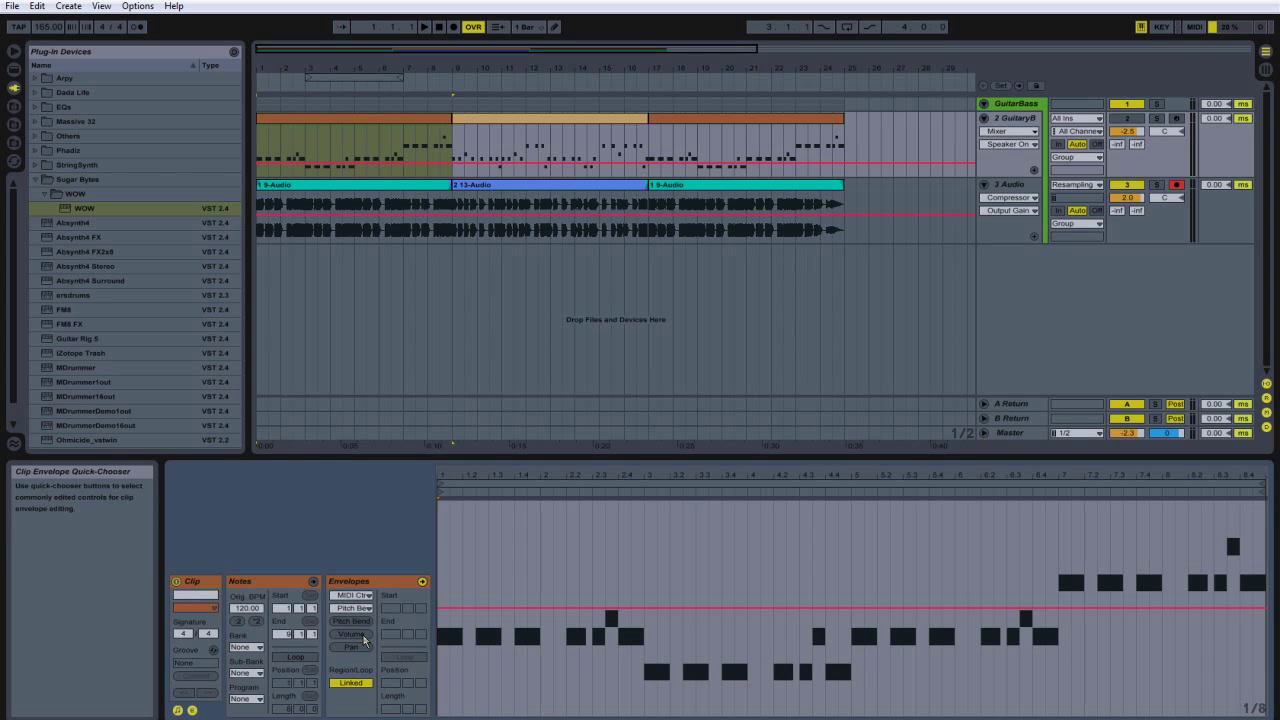
click(365, 647)
click(193, 711)
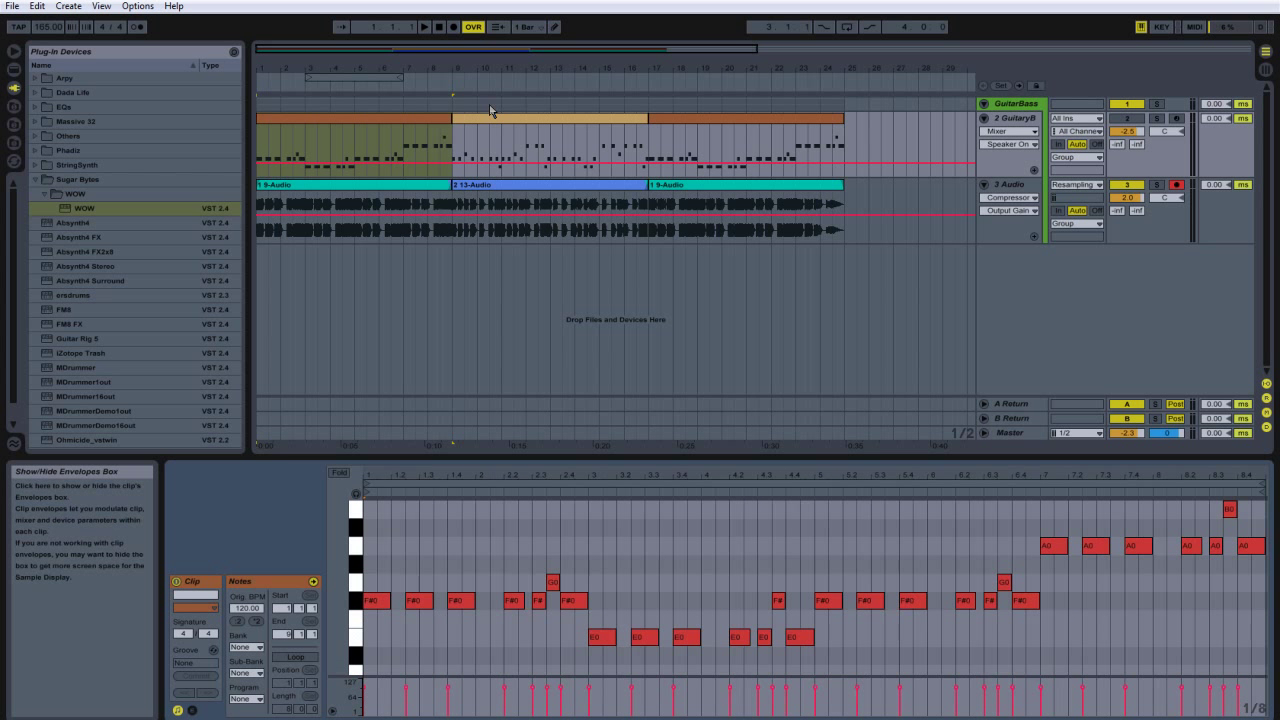
Keep Mixer in the automation chooser and set the playback start to bar 17.
click(1008, 131)
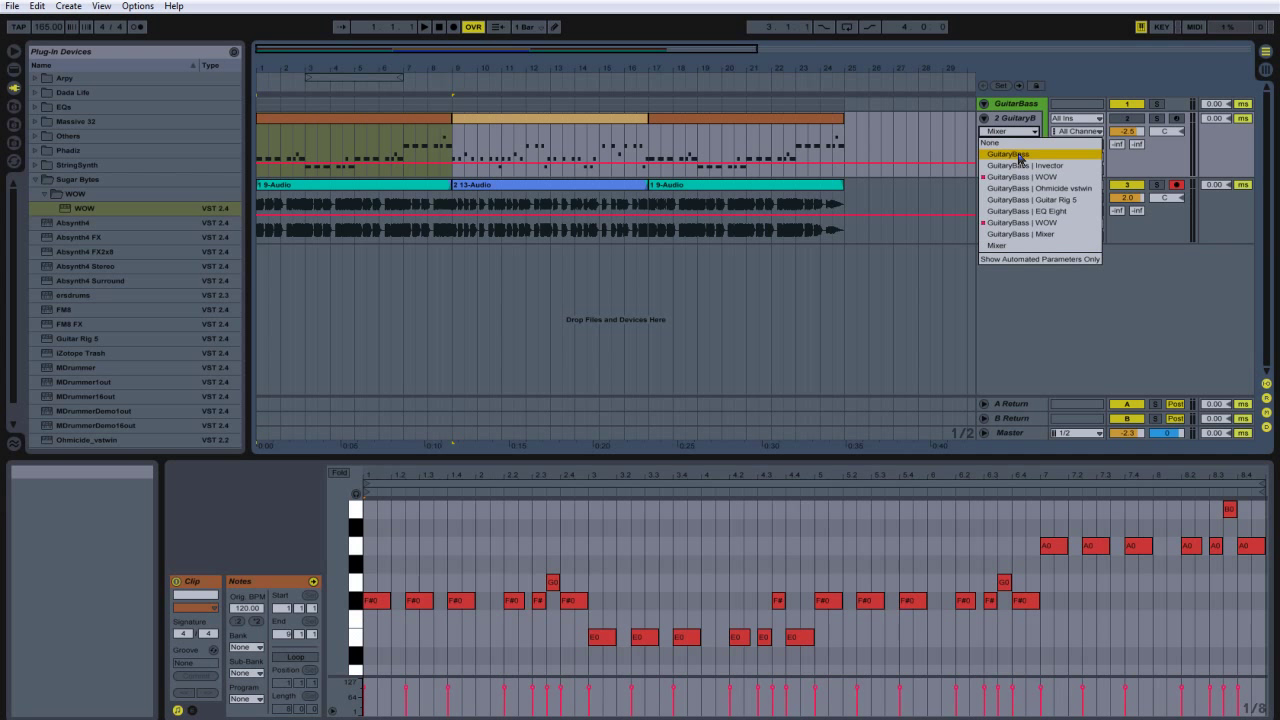
click(1024, 128)
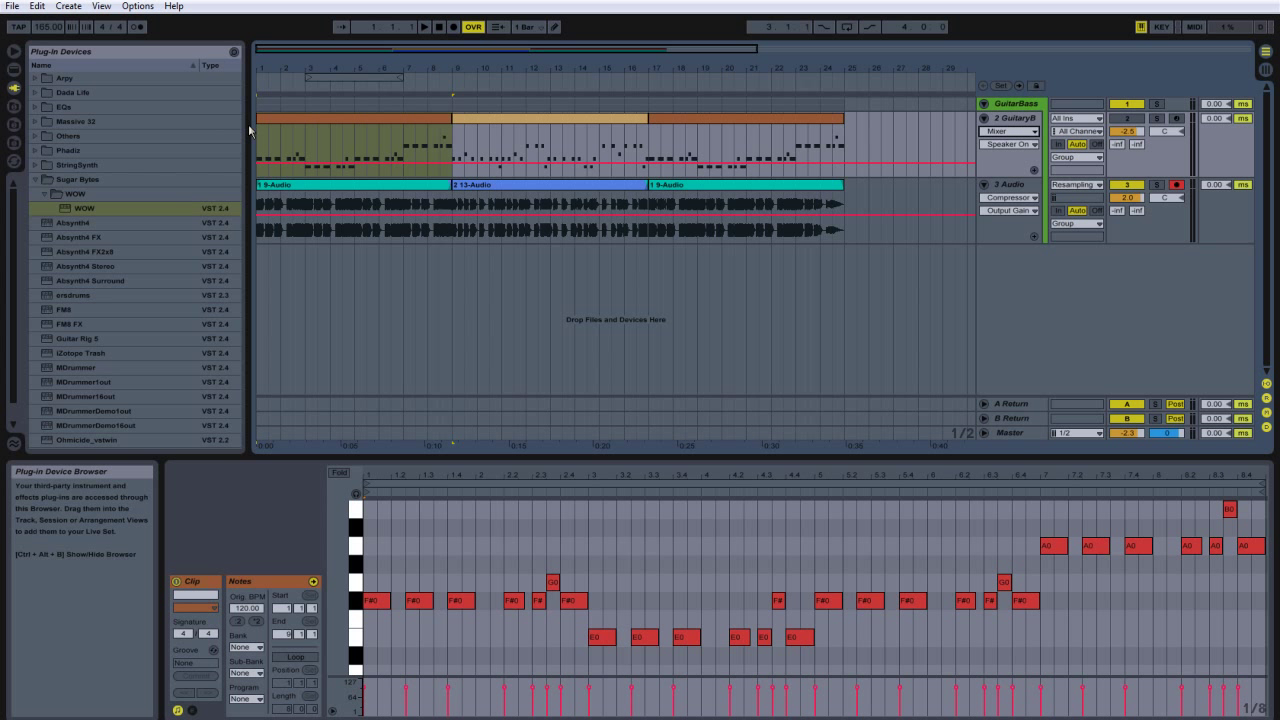
click(259, 141)
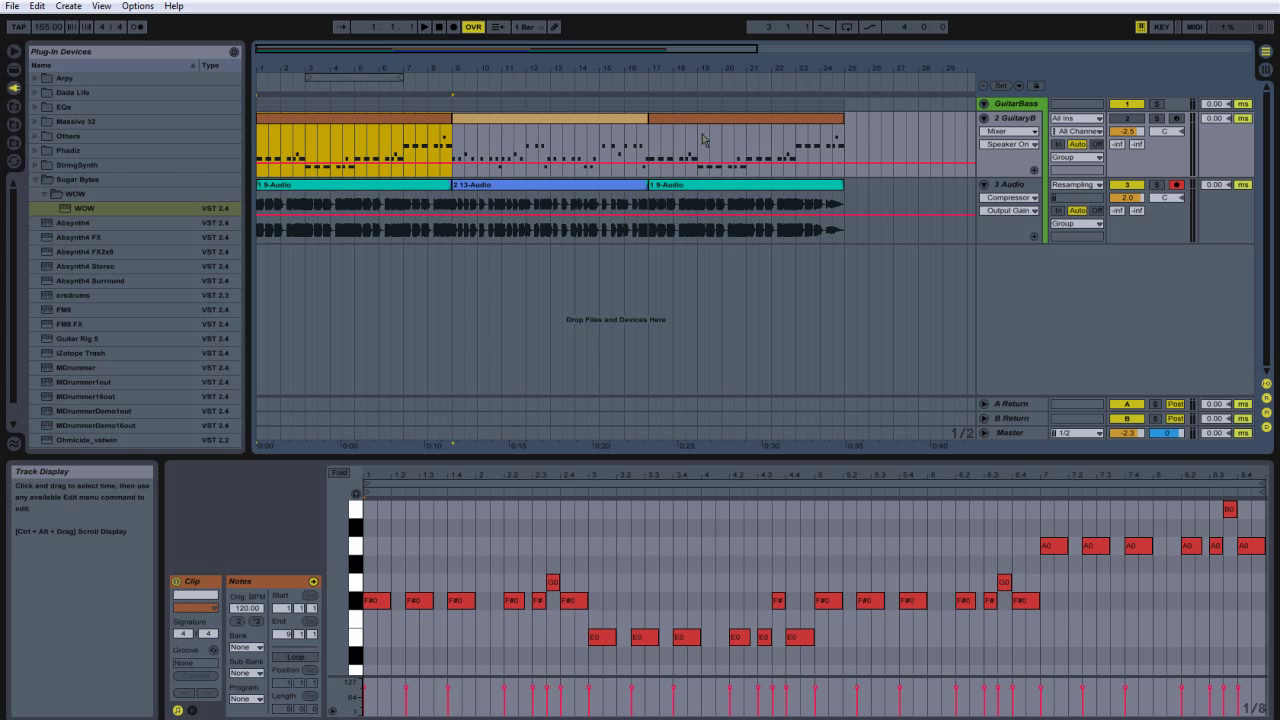
click(650, 245)
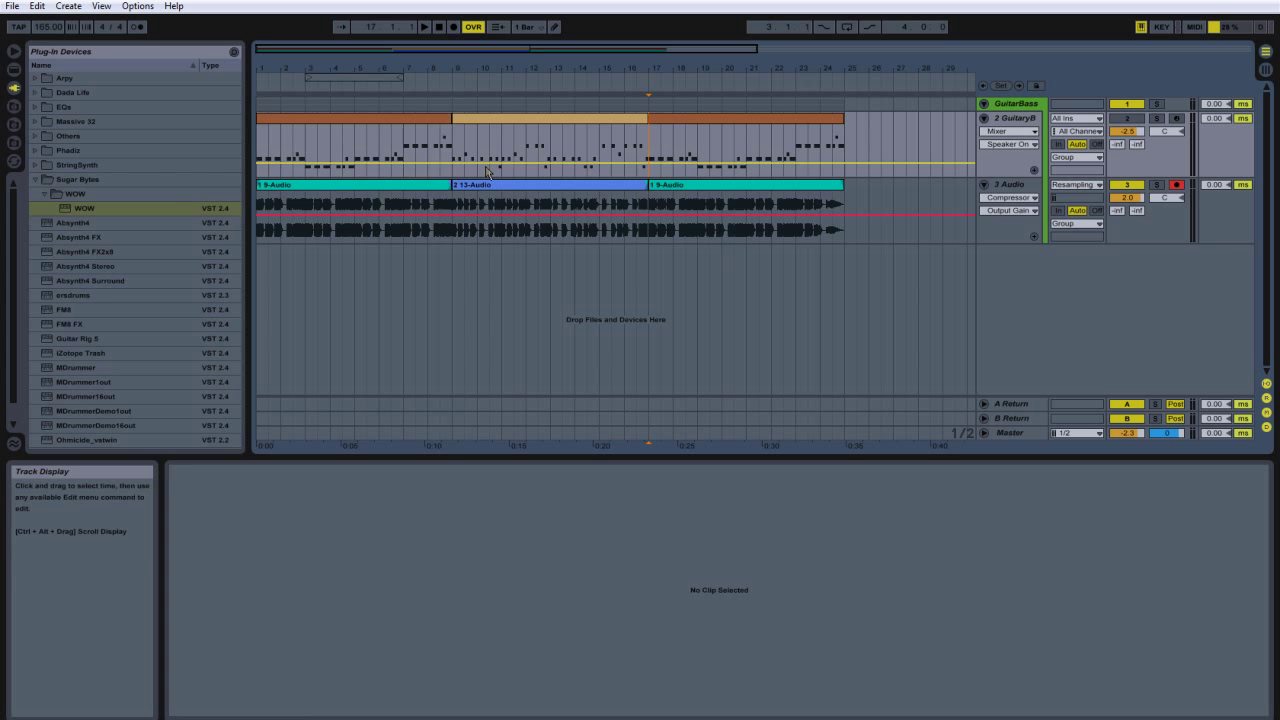
Select the GuitaryB clips, undo a move of the second clip, and reset playback to bar 1.
click(665, 150)
click(600, 125)
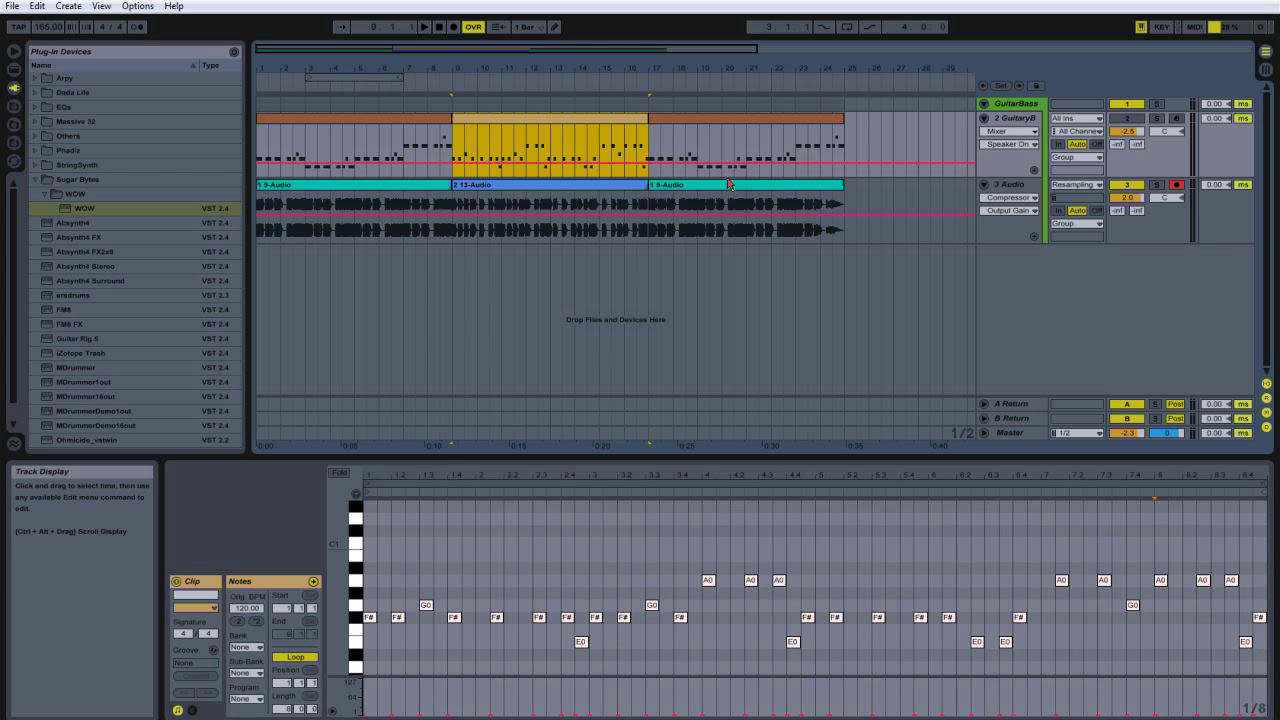
mouse_move(468, 117)
mouse_down()
mouse_move(457, 126)
mouse_move(478, 120)
mouse_up()
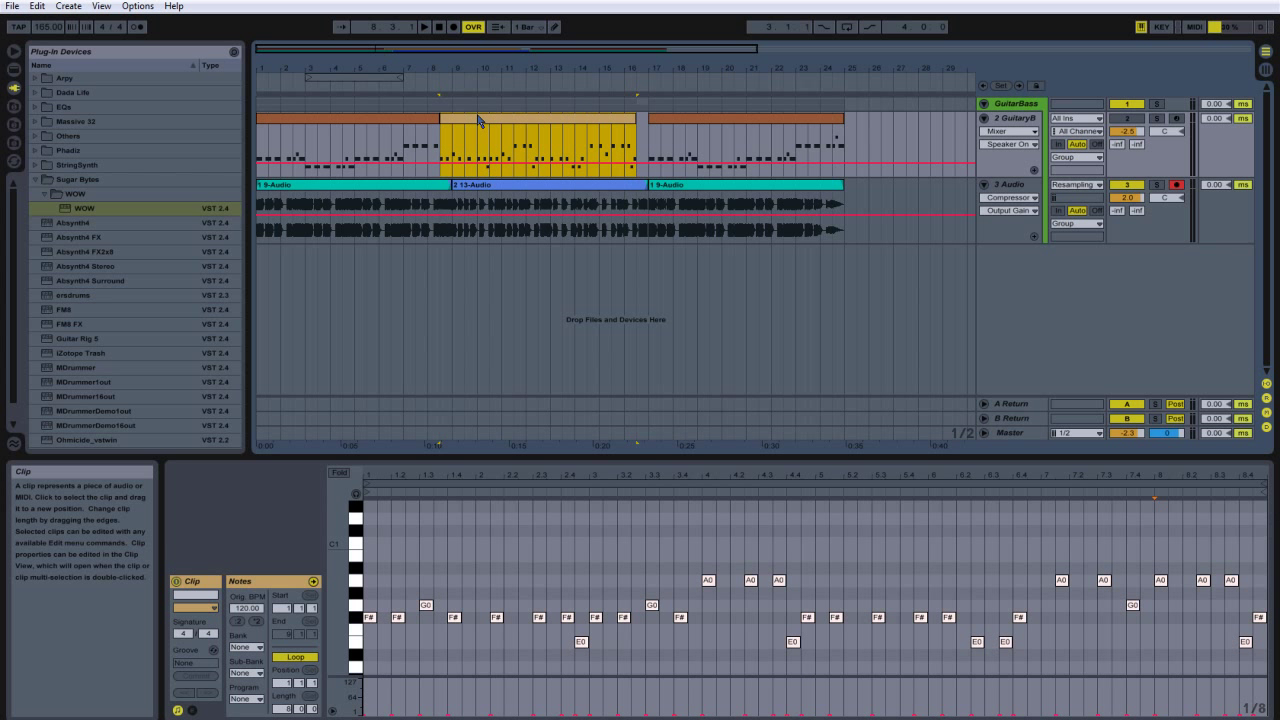
key(ctrl+z)
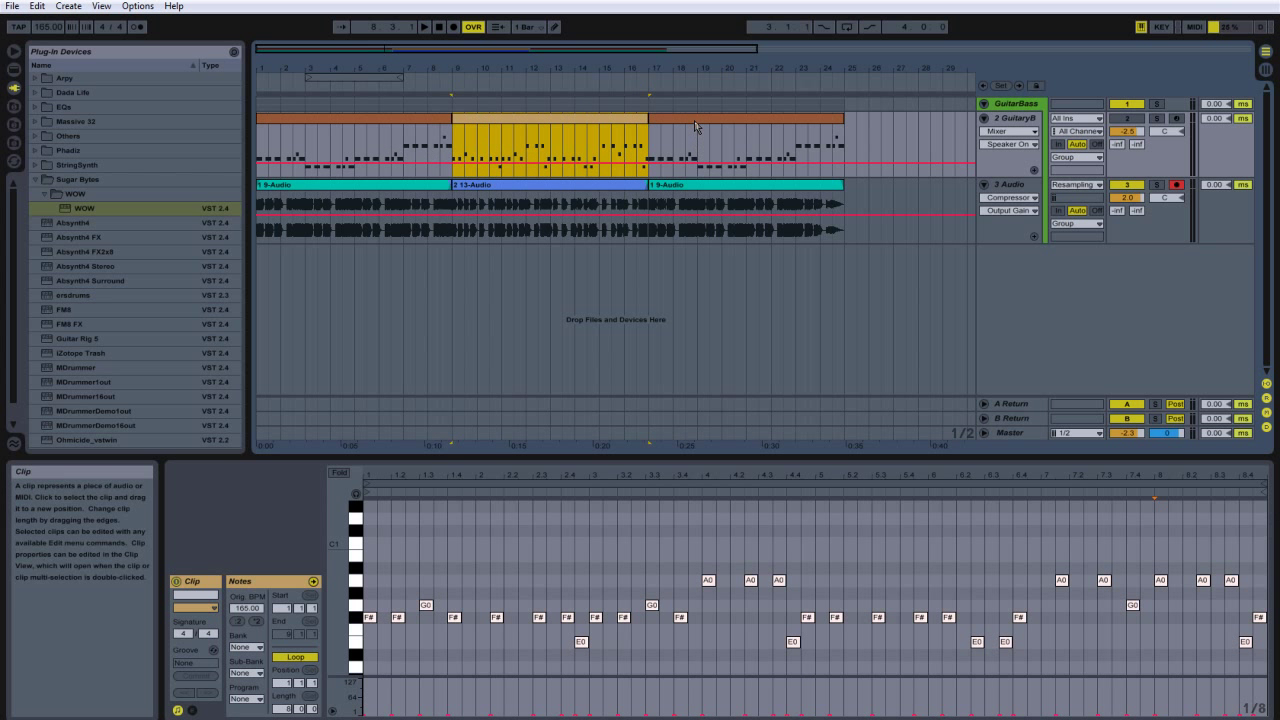
click(757, 139)
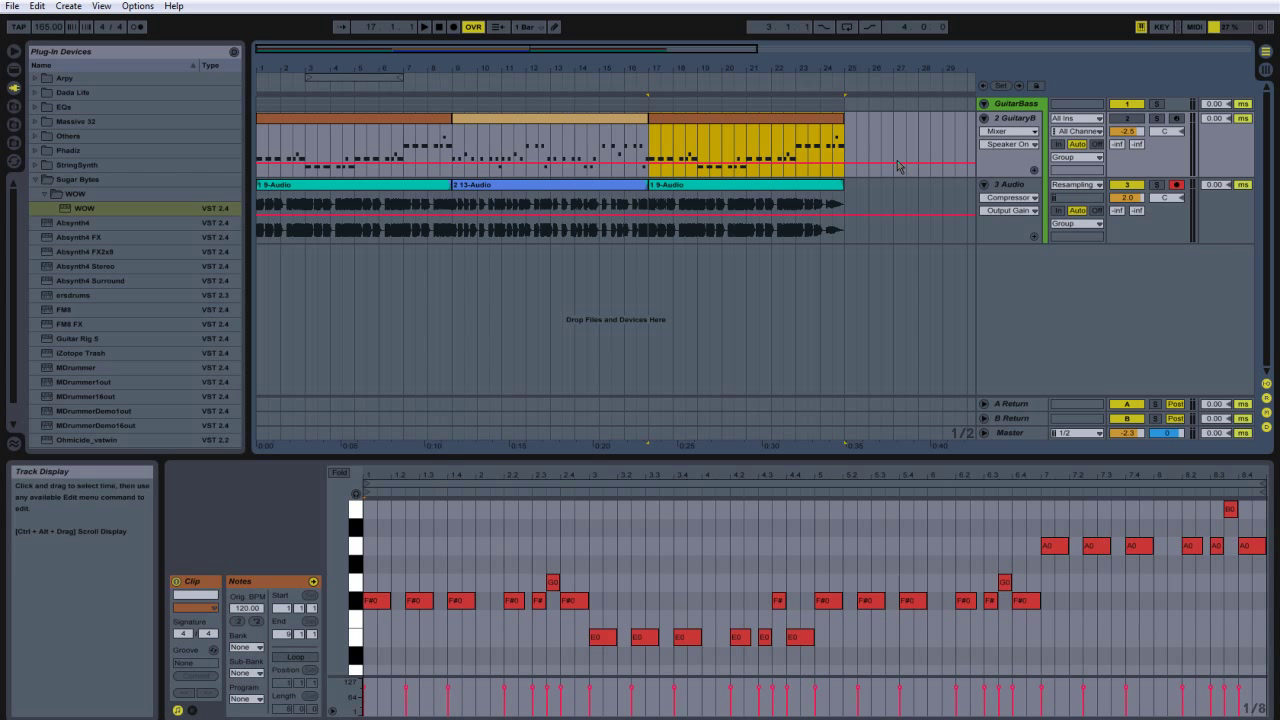
click(258, 146)
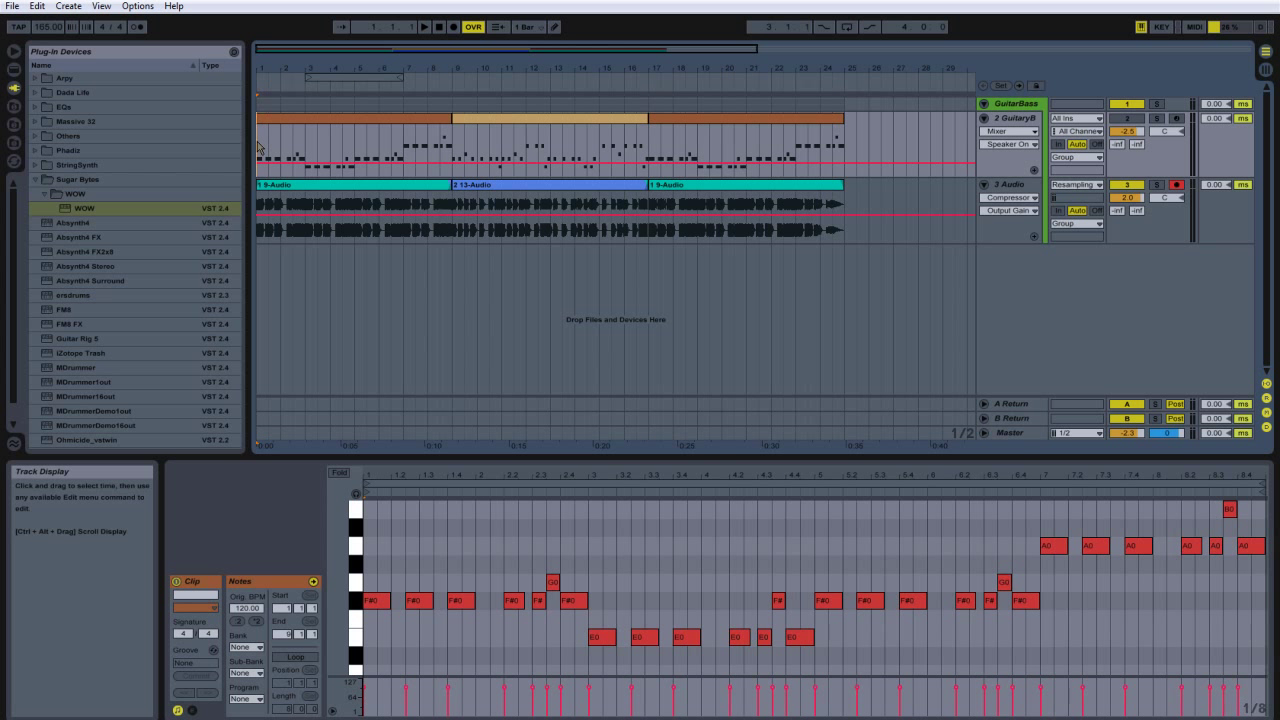